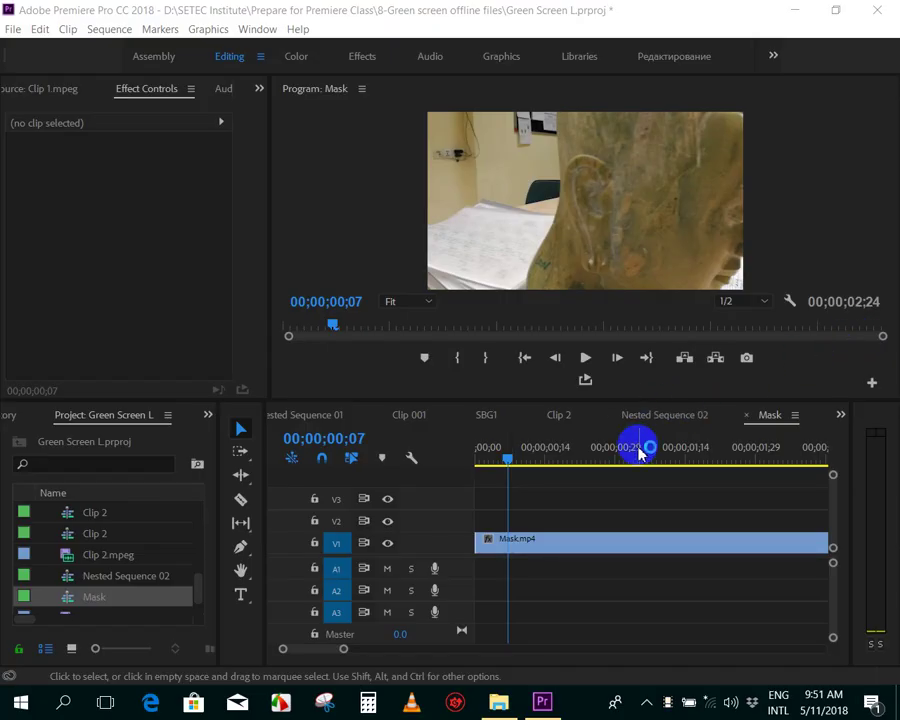
- Scrub through Mask.mp4 as the head turns, parking on frame 00;00;00;13 with the face profile
click(600, 502)
key(minus)
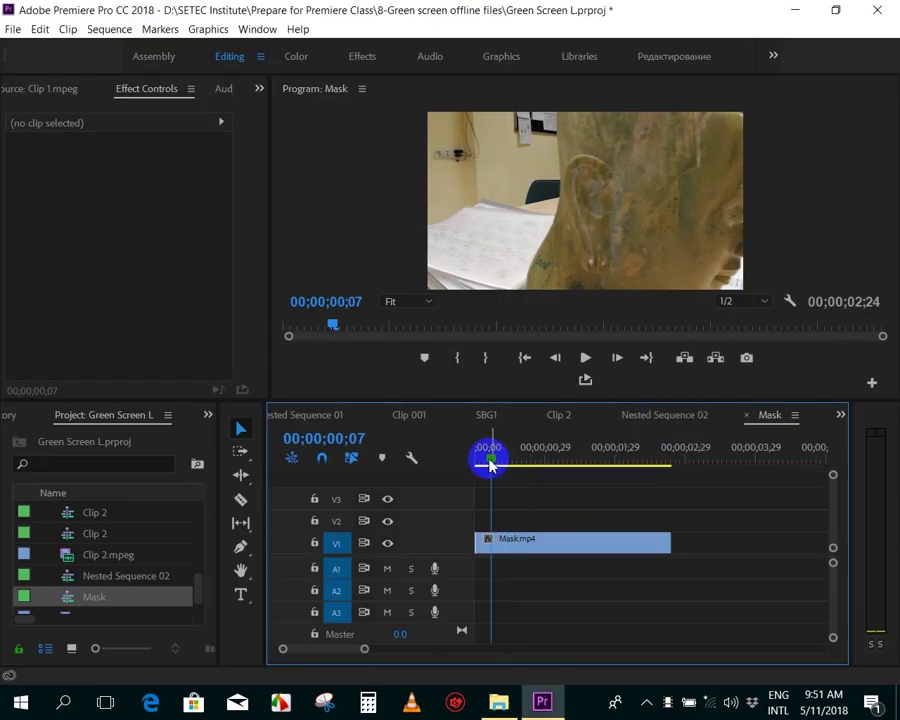
mouse_move(490, 465)
mouse_down()
mouse_move(610, 497)
mouse_move(528, 479)
mouse_move(552, 470)
mouse_up()
key(equal)
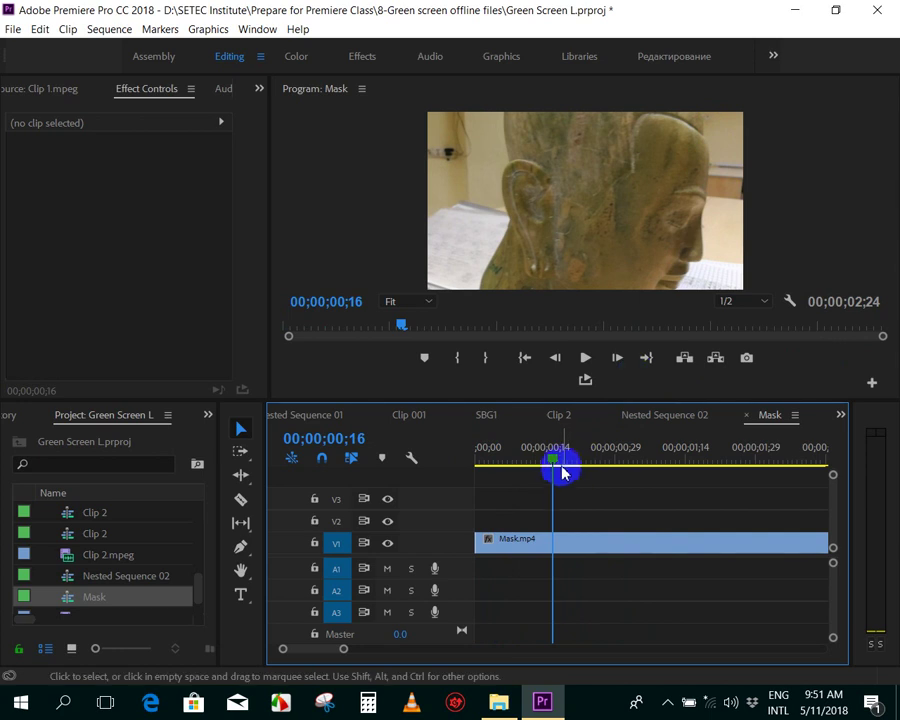
drag(556, 460, 595, 458)
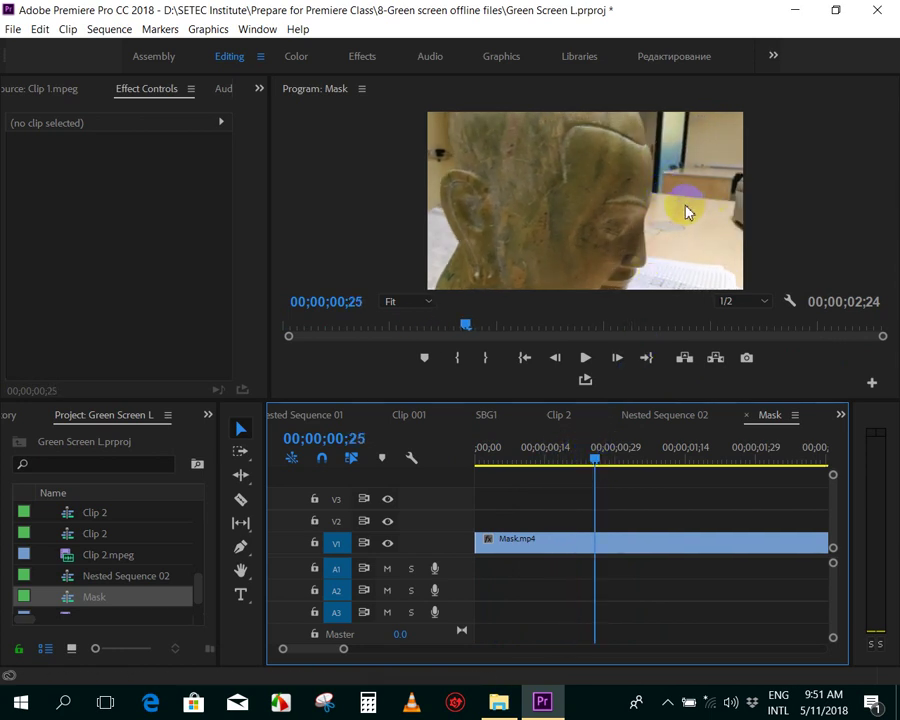
mouse_move(597, 455)
mouse_down()
mouse_move(695, 466)
mouse_move(490, 480)
mouse_move(503, 470)
mouse_up()
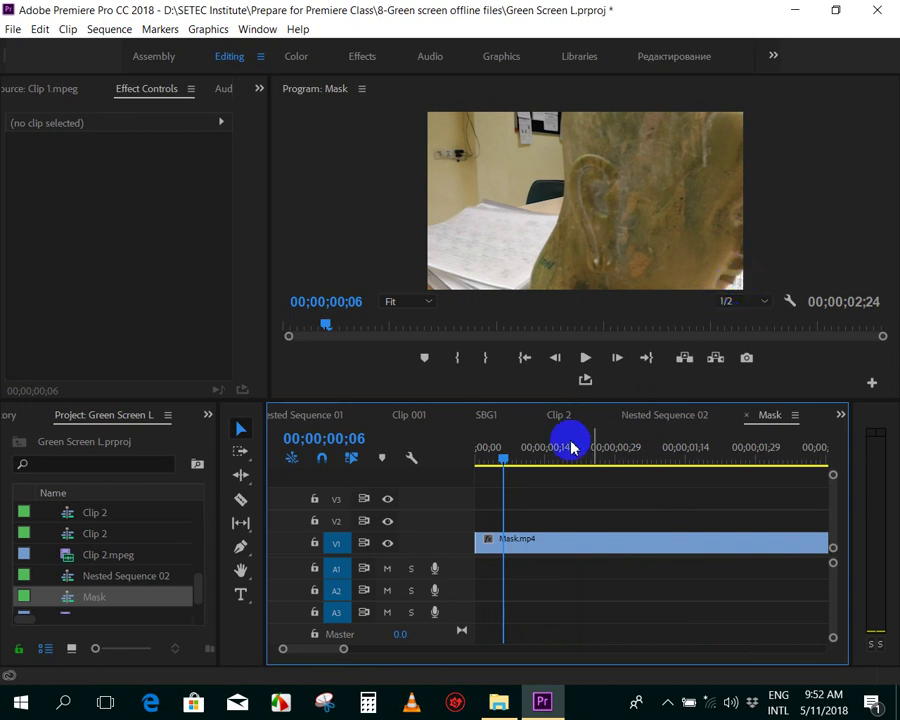
click(516, 461)
drag(516, 461, 538, 459)
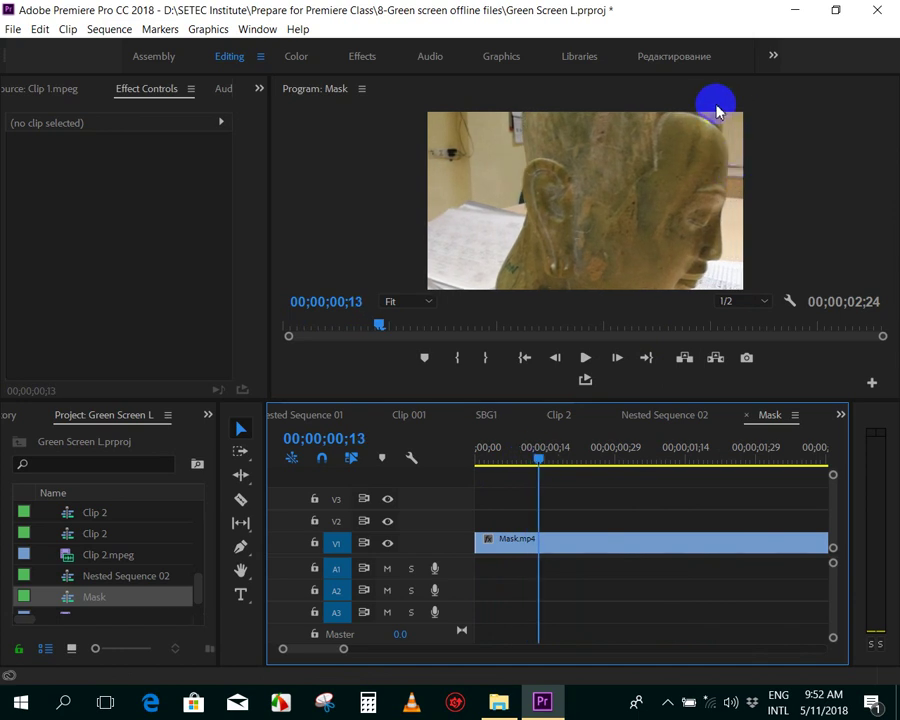
- Select Mask.mp4 and add a freehand pen mask under its Opacity effect
click(547, 545)
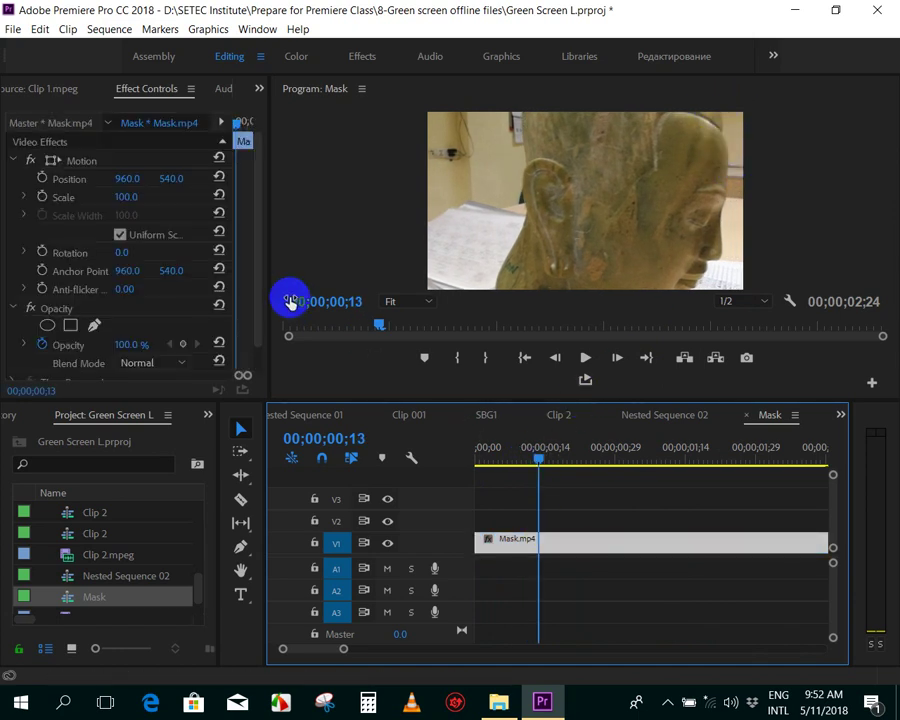
drag(261, 180, 261, 310)
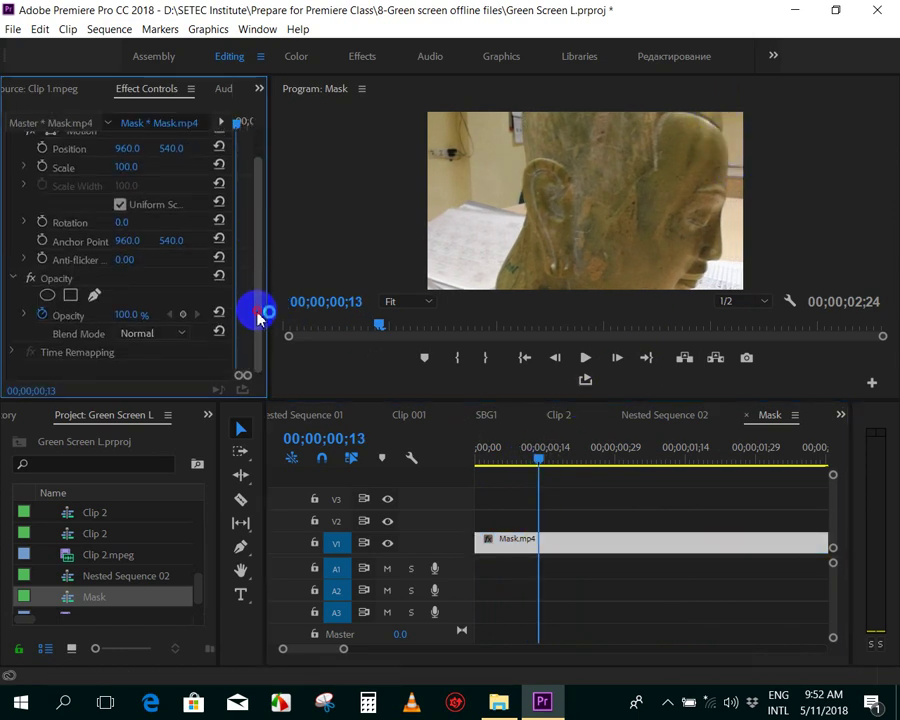
click(91, 296)
click(91, 296)
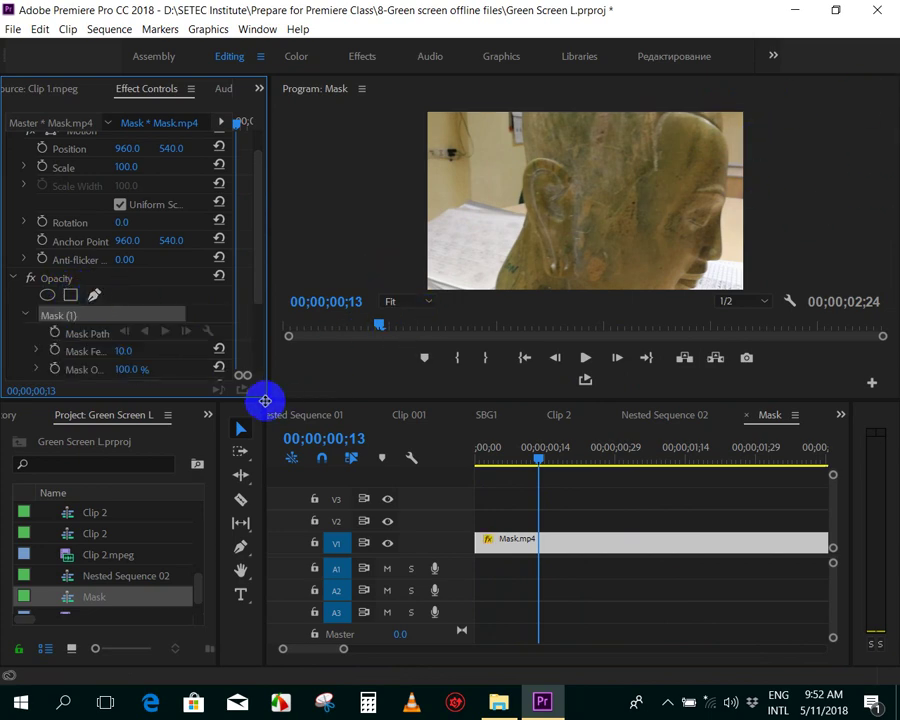
- Enlarge the Program monitor at 50% zoom and place the first mask point atop the head
drag(282, 399, 151, 625)
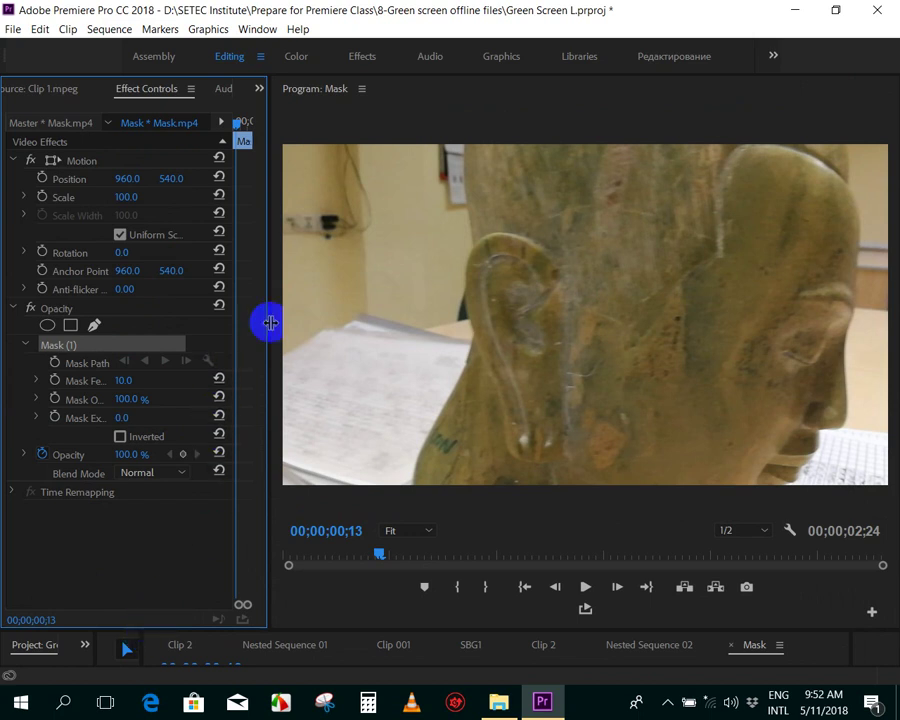
drag(267, 313, 100, 320)
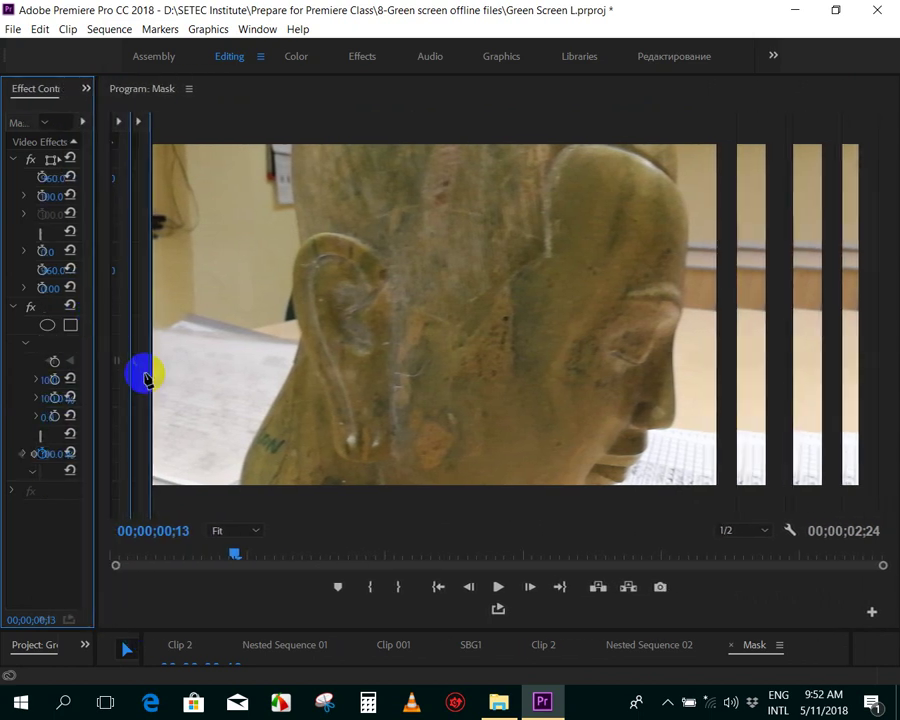
click(225, 531)
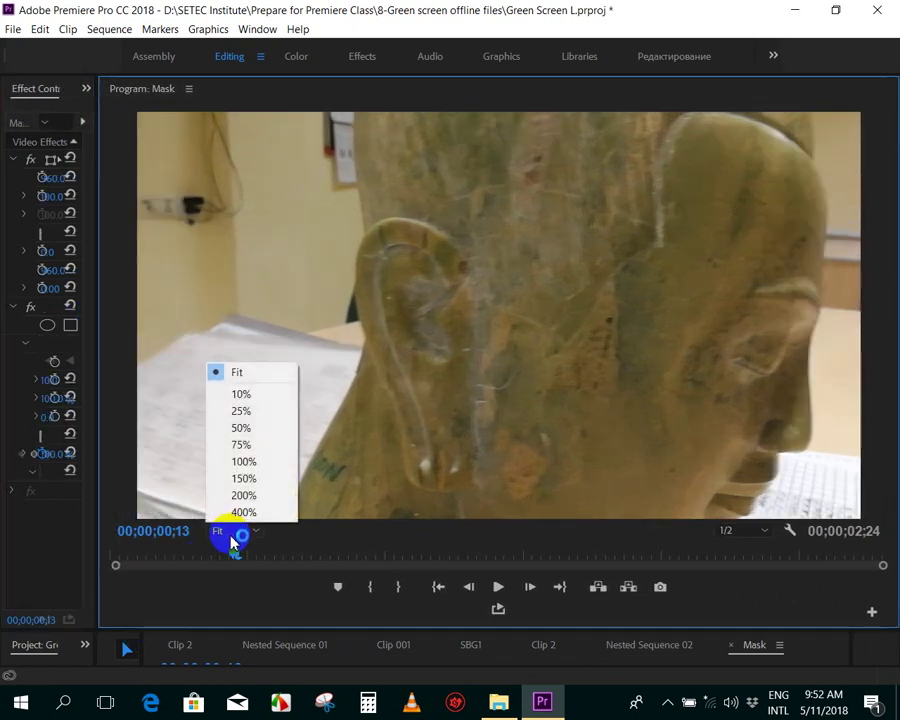
click(248, 432)
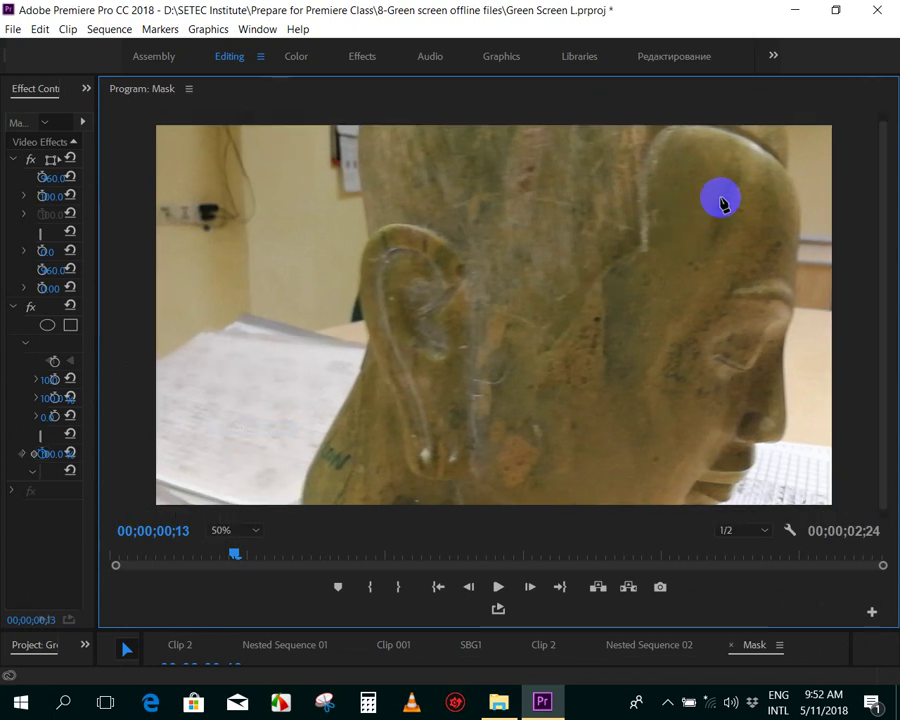
click(787, 125)
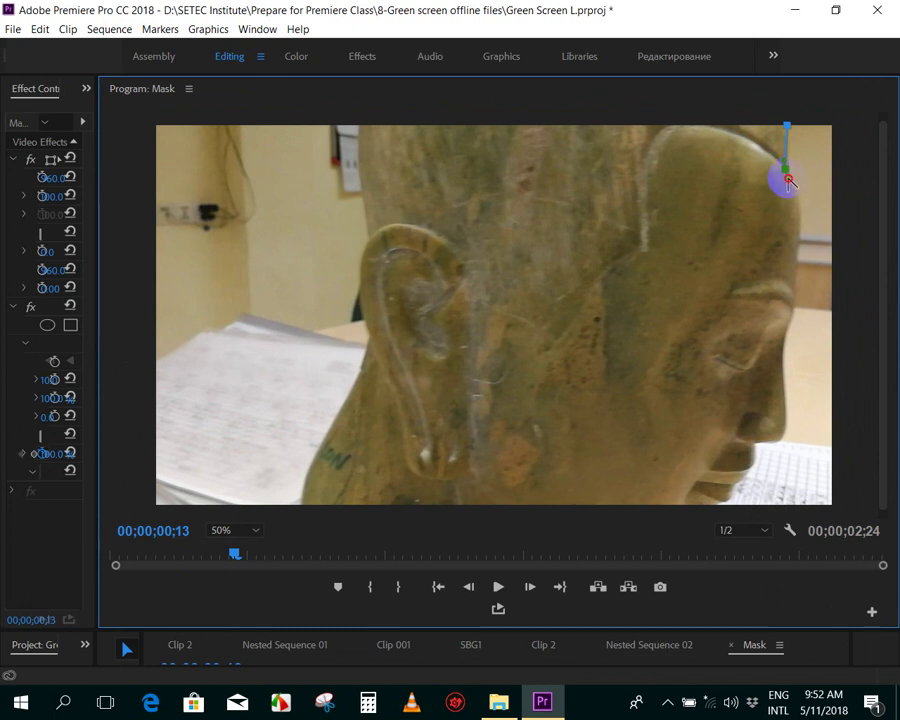
- Place mask points down the forehead, brow and nose to just under the nose tip
click(788, 178)
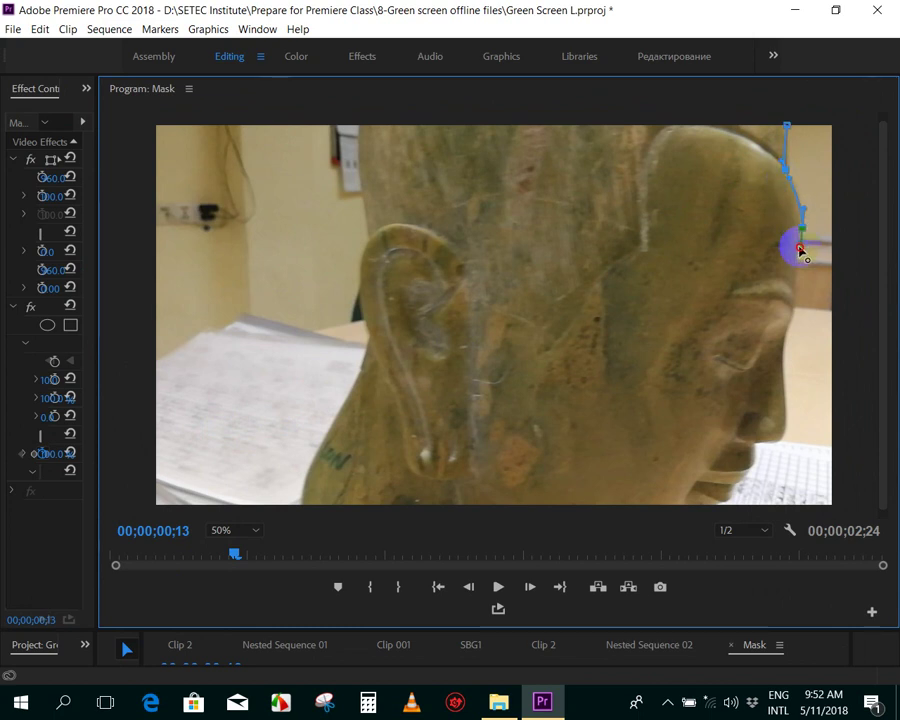
click(800, 248)
click(790, 318)
click(785, 388)
click(787, 399)
click(791, 424)
click(782, 438)
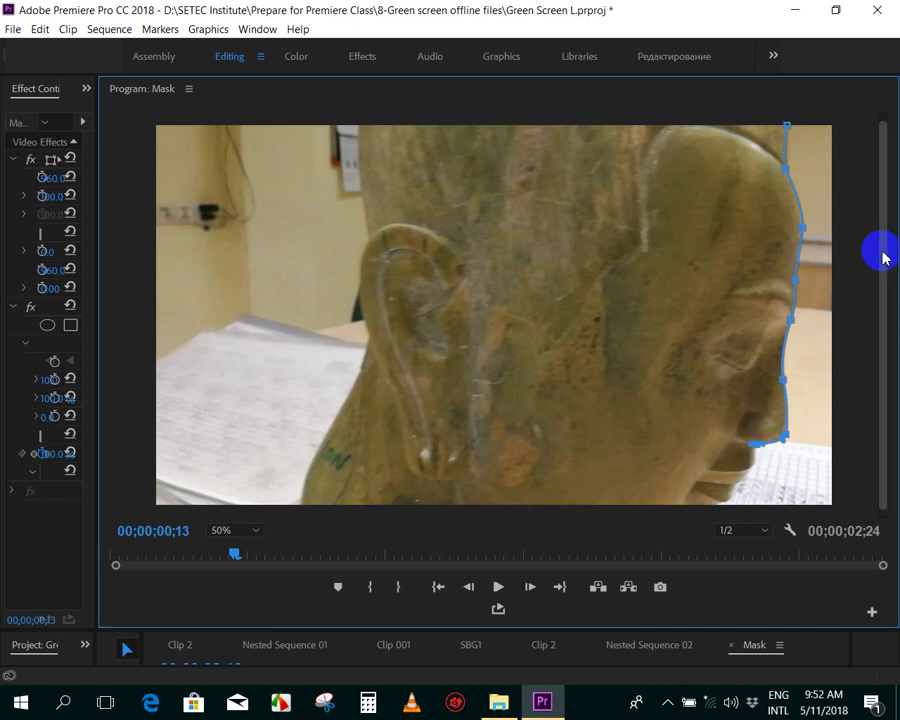
- Continue the mask past the chin and along the neck, then adjust its lower end near the chin
scroll(870, 320, down, 1)
click(752, 458)
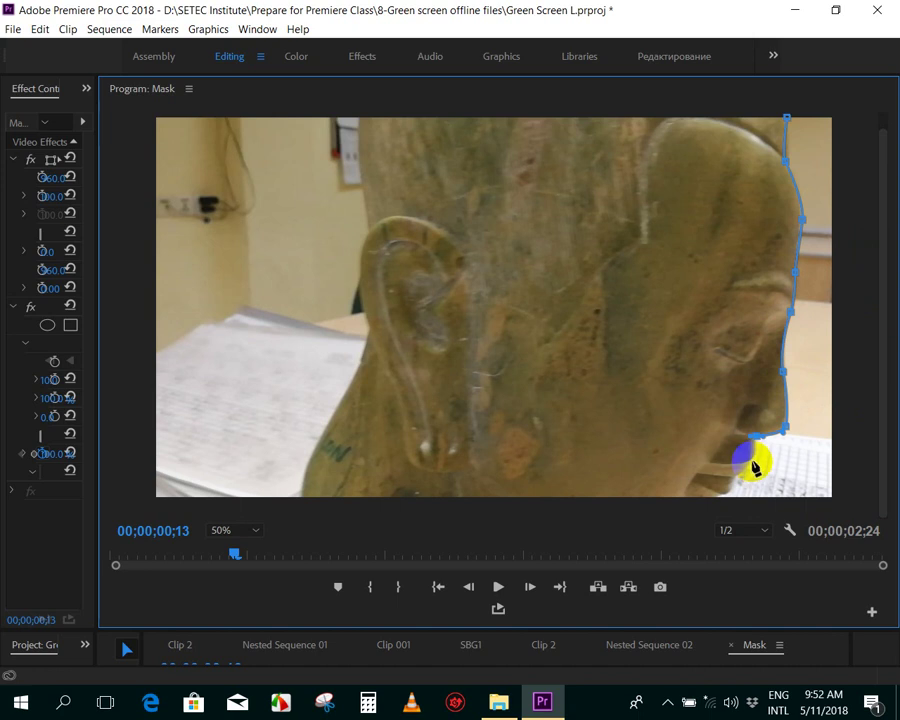
click(750, 464)
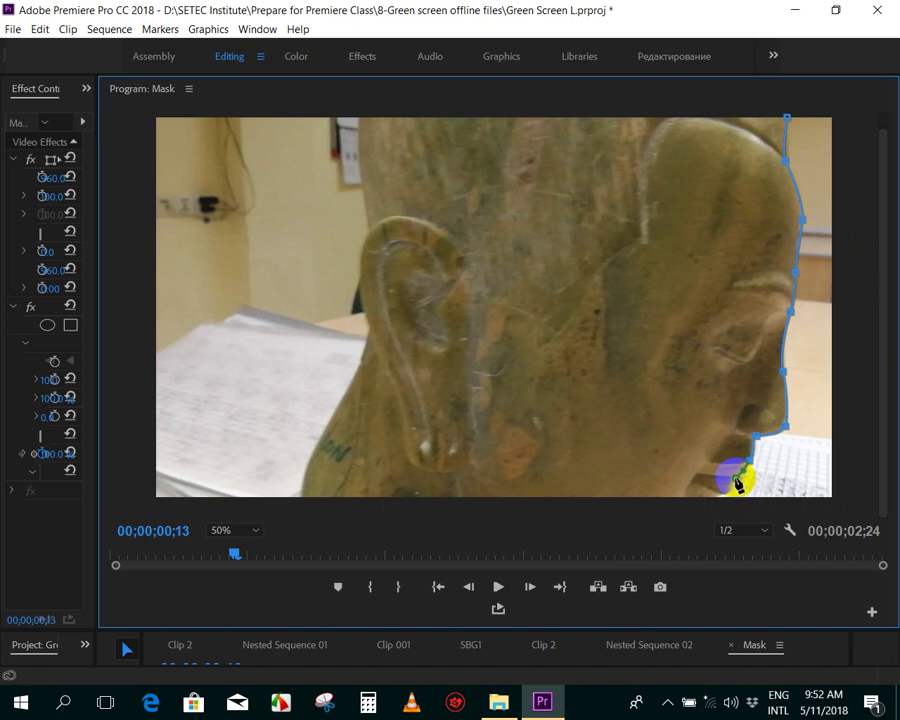
click(737, 480)
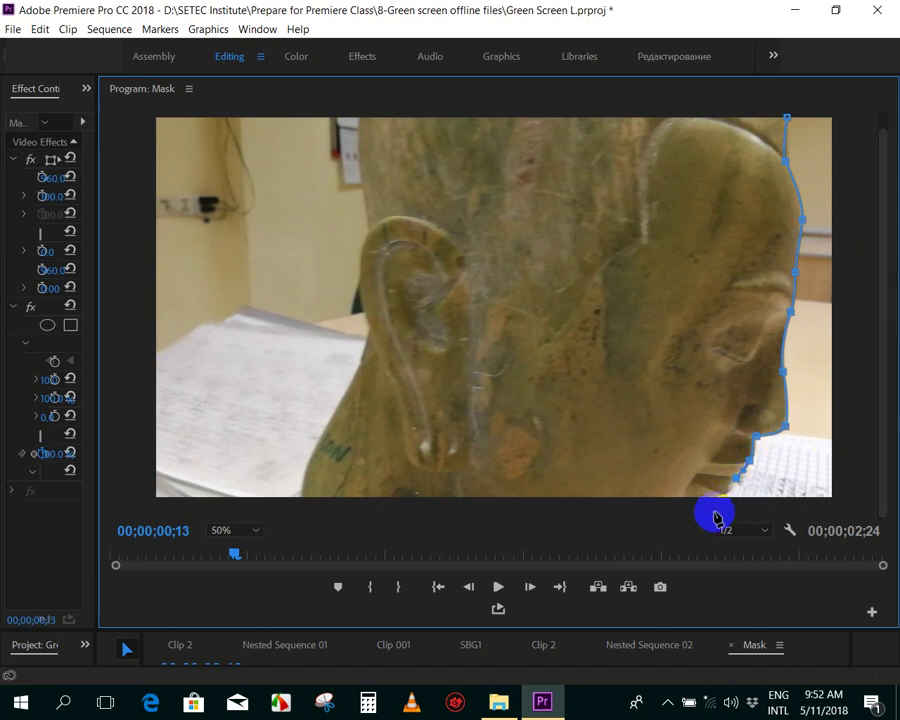
click(222, 531)
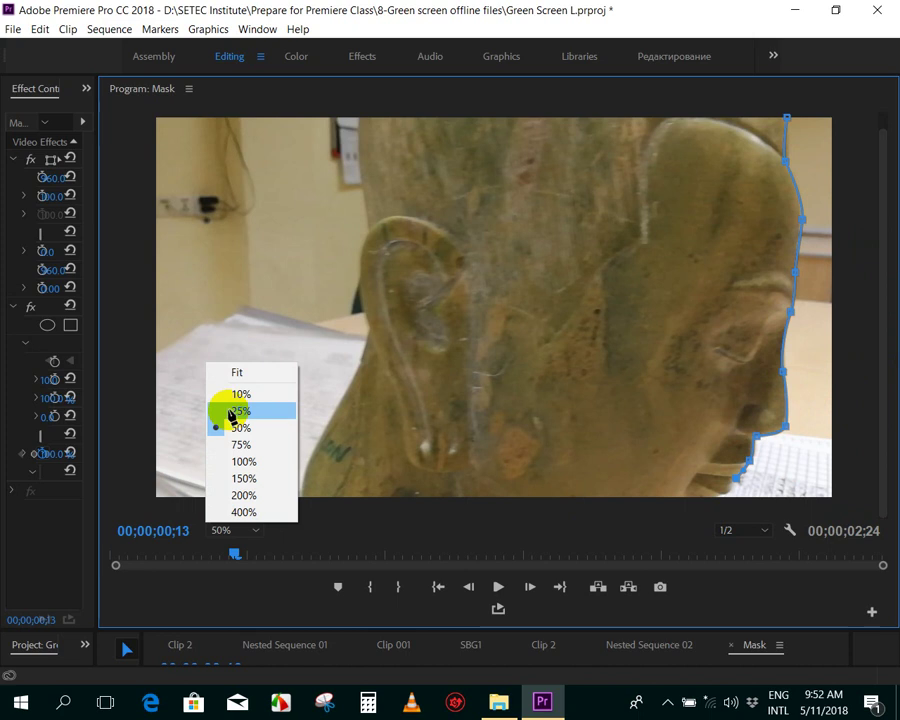
click(231, 411)
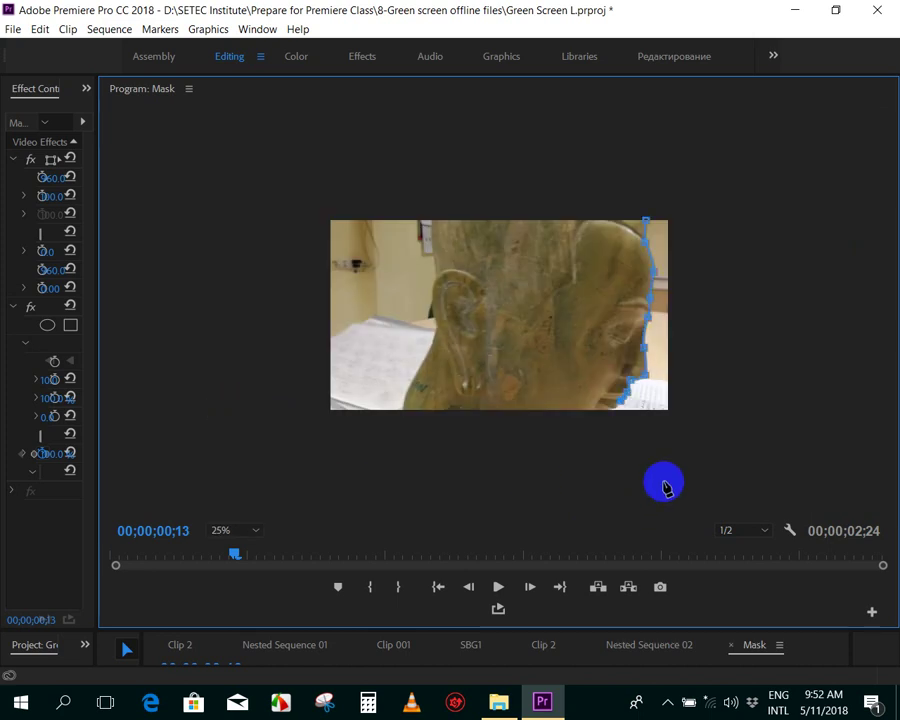
click(220, 532)
click(247, 426)
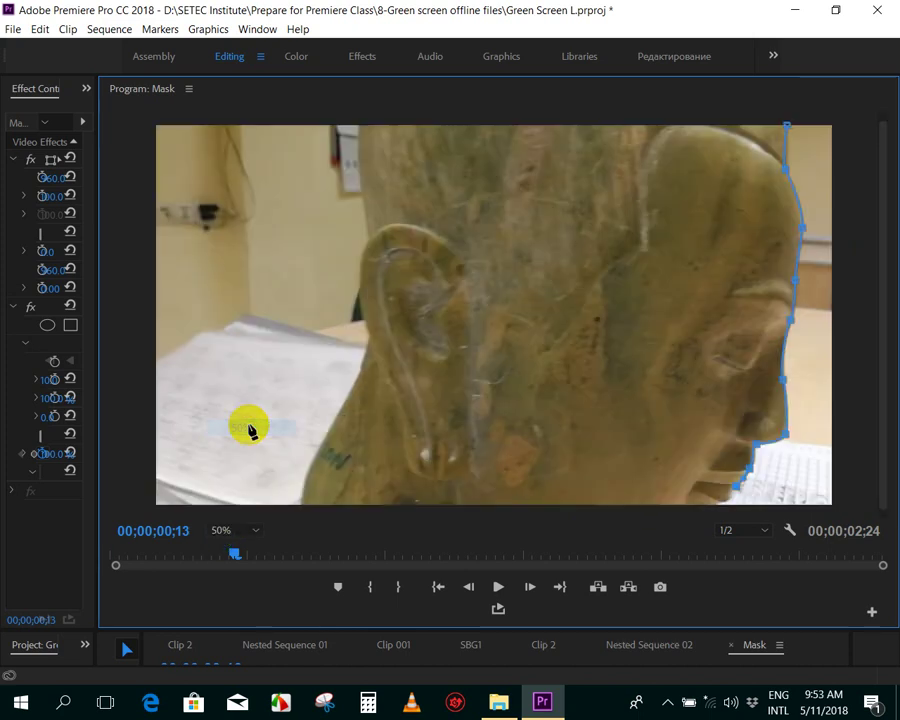
drag(771, 432, 725, 508)
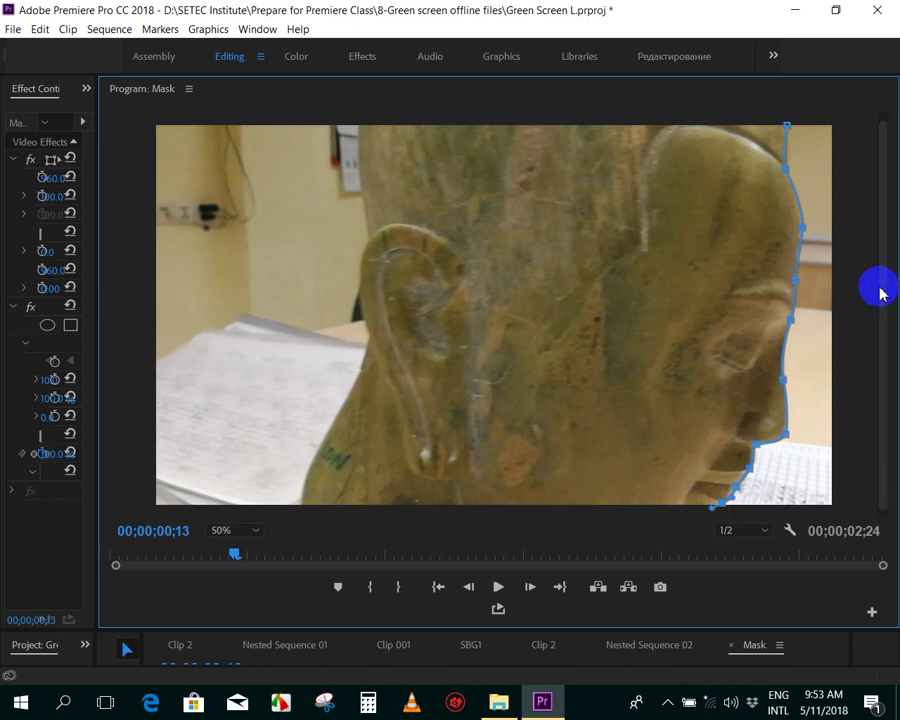
scroll(876, 248, down, 1)
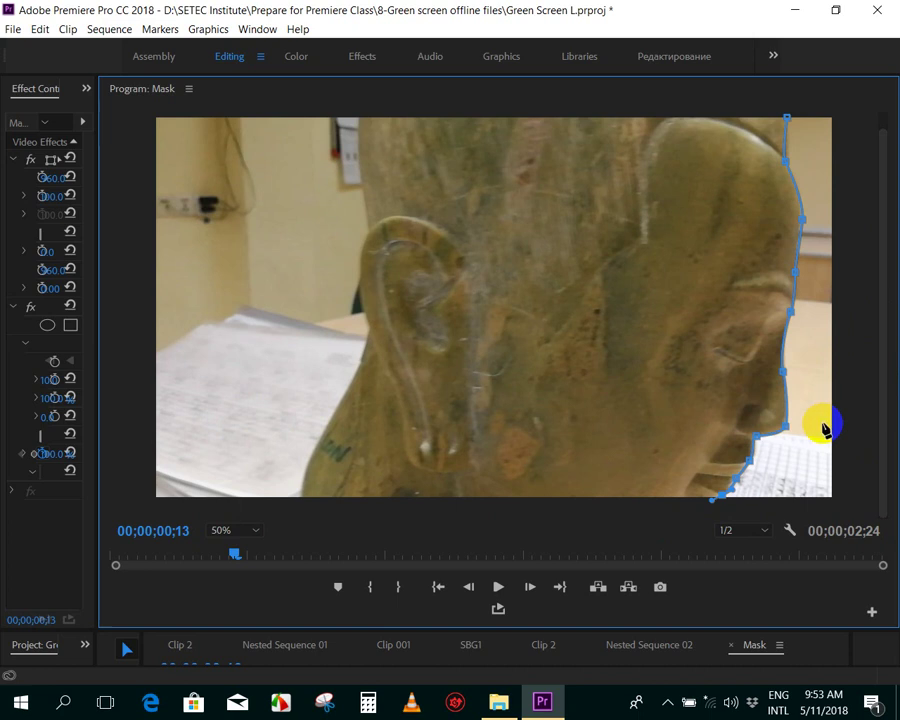
- Add mask points below the frame bottom and beyond the lower right, undoing a misplaced point
click(710, 511)
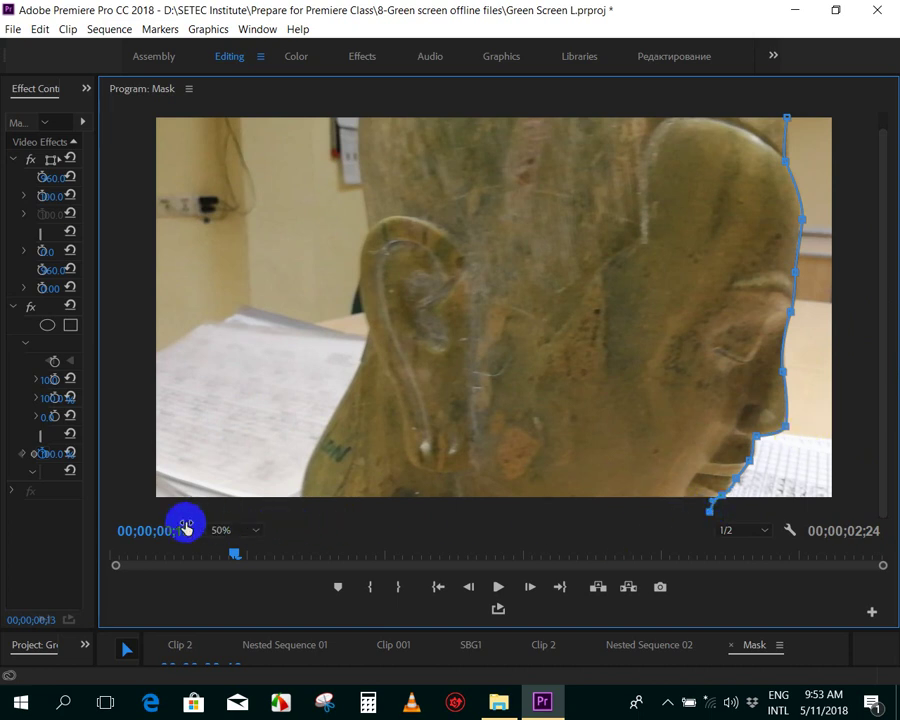
click(294, 512)
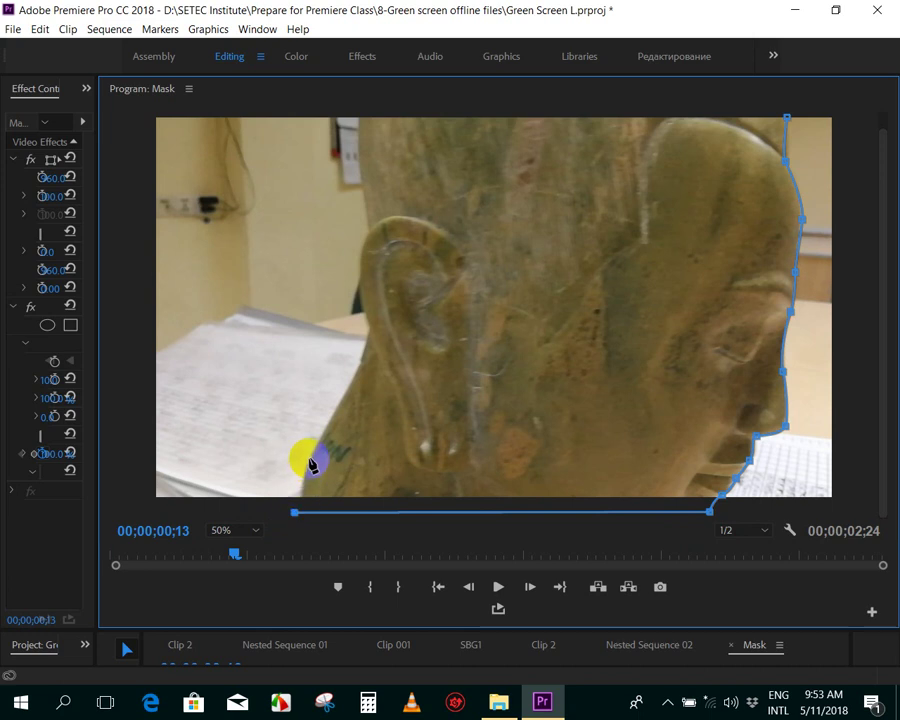
key(ctrl+z)
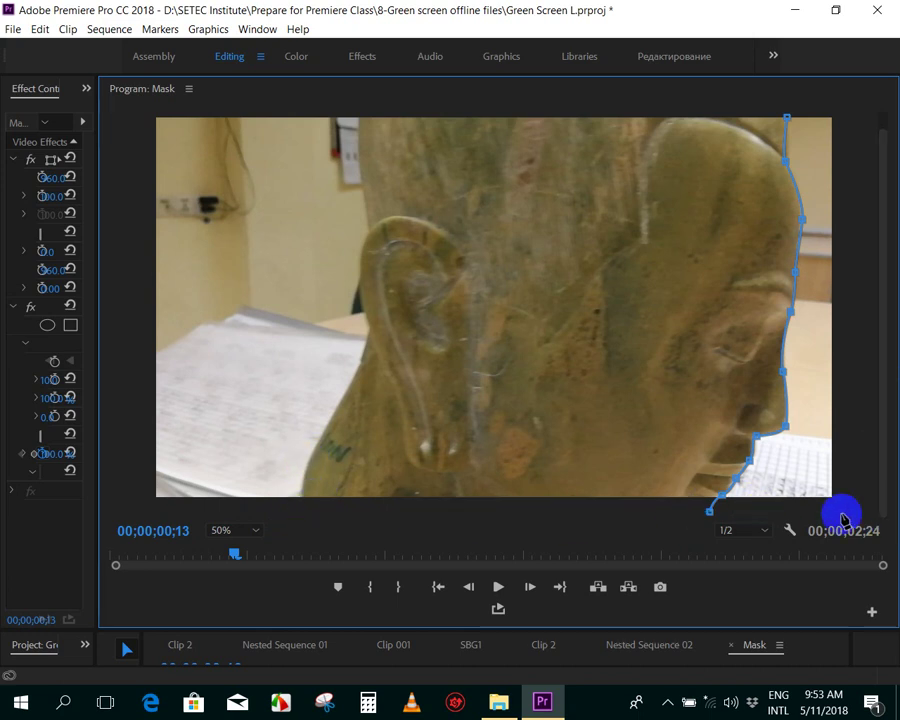
click(866, 511)
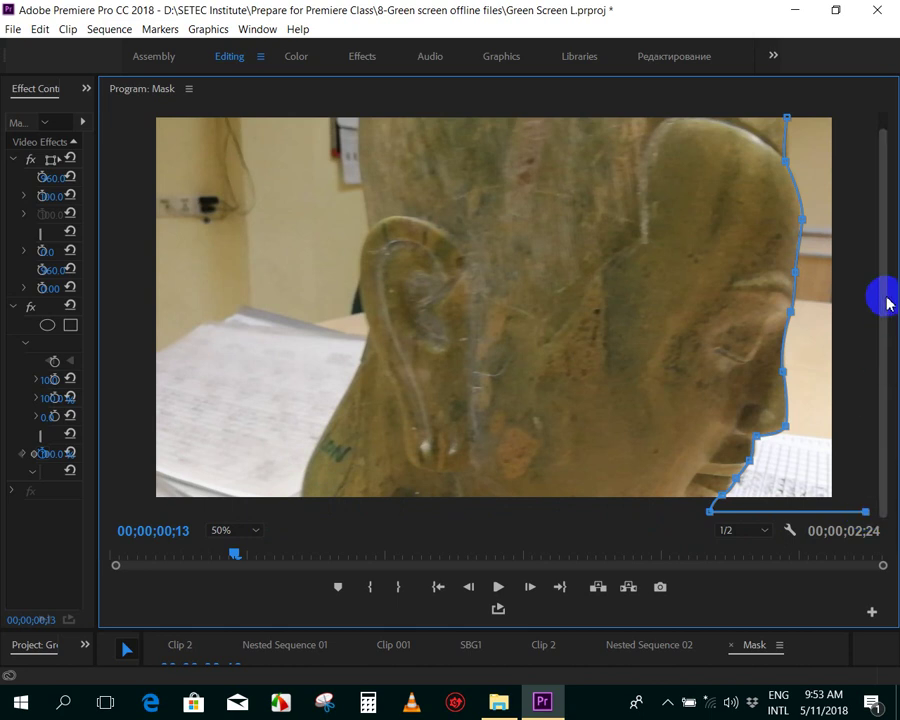
- At 25% monitor zoom, add points past the right and top edges and close the path
click(226, 530)
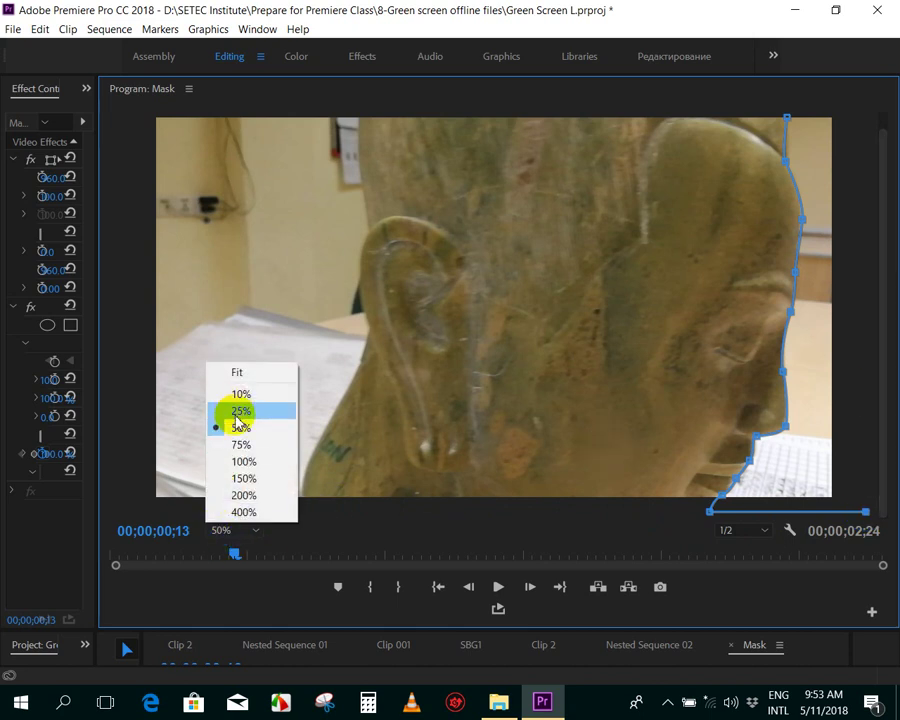
click(240, 411)
key(ctrl+z)
click(814, 418)
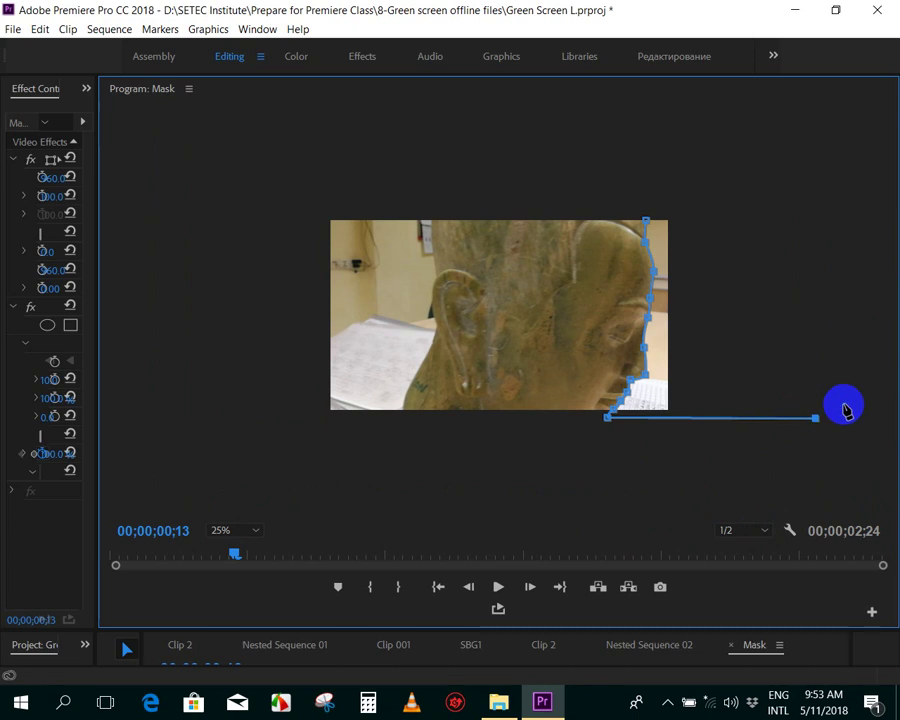
click(813, 194)
click(640, 191)
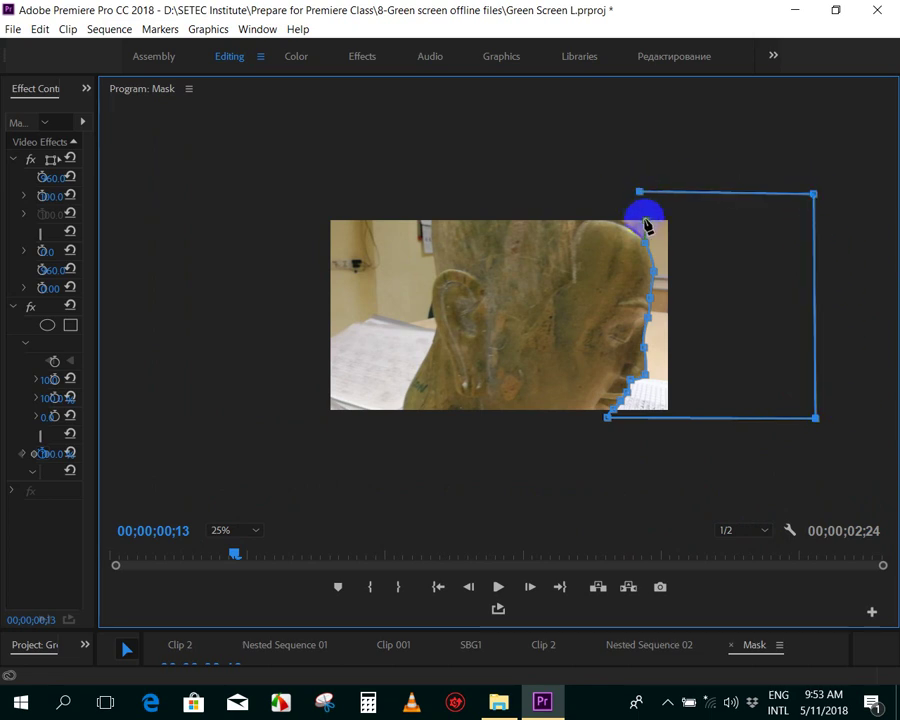
click(645, 224)
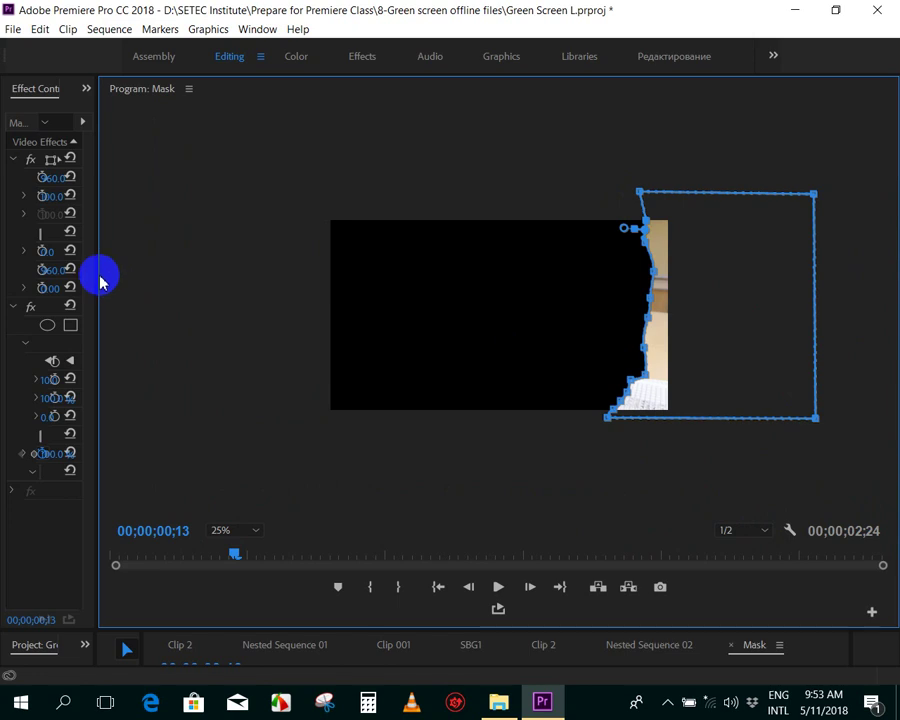
- Widen Effect Controls, tick Inverted for Mask (1), and enlarge the Timeline
mouse_move(98, 272)
mouse_down()
mouse_move(289, 264)
mouse_move(234, 266)
mouse_up()
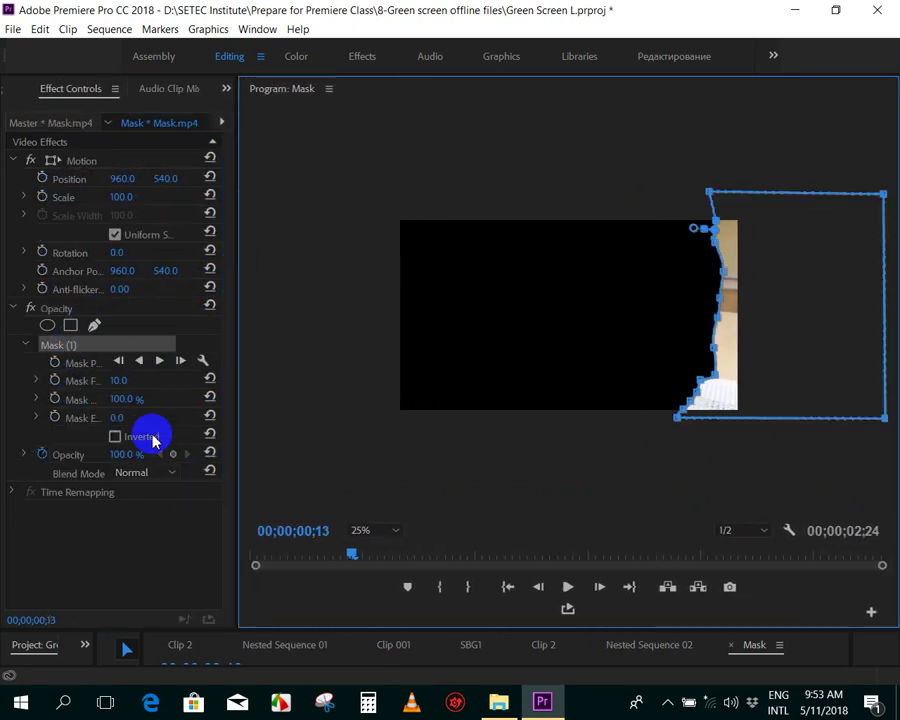
click(115, 437)
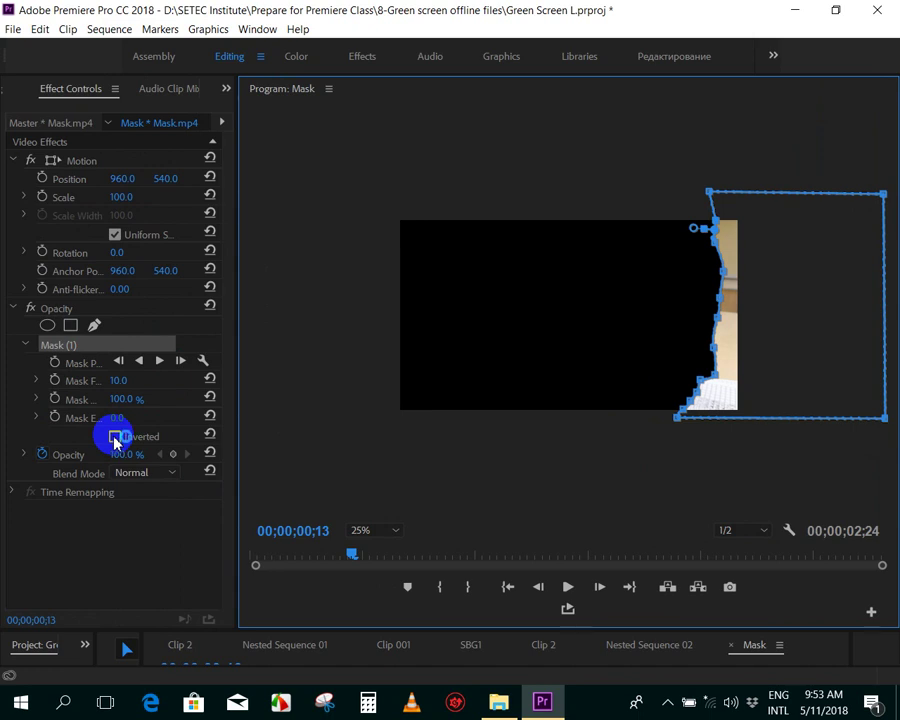
click(115, 437)
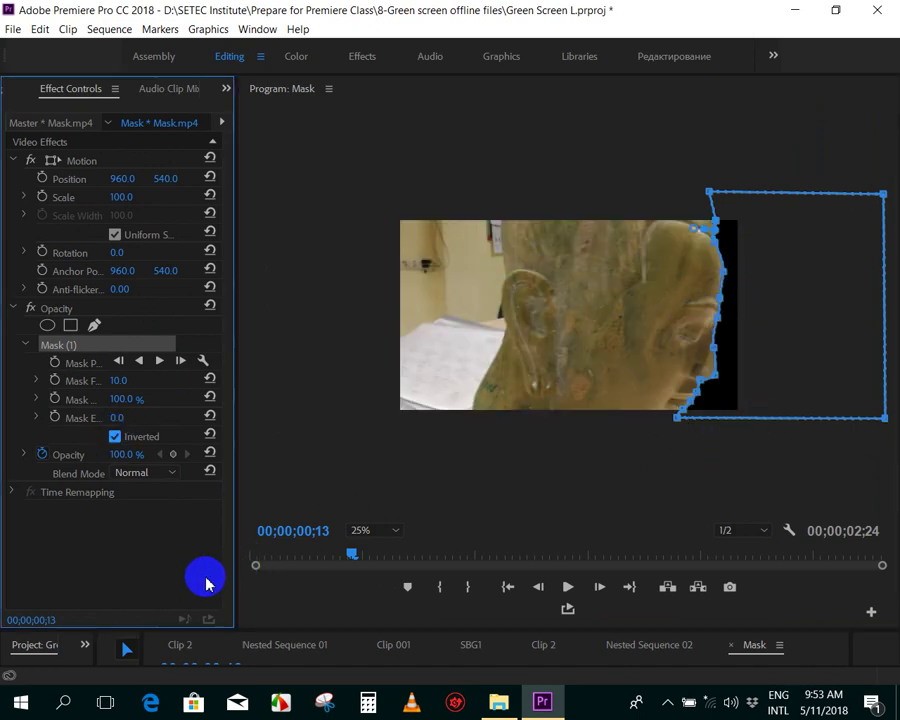
drag(232, 629, 236, 477)
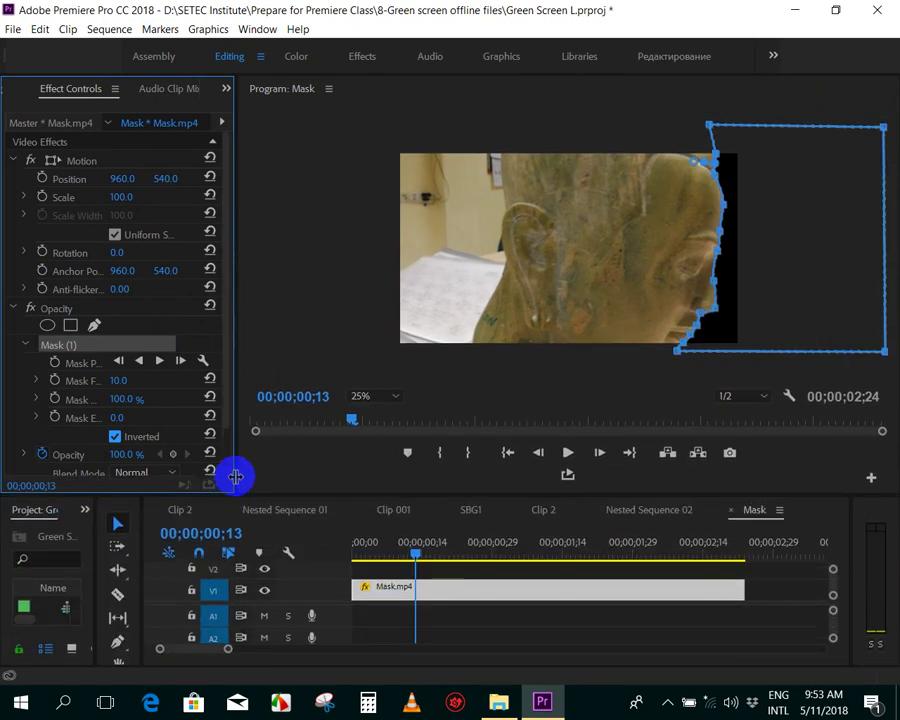
drag(231, 245, 222, 358)
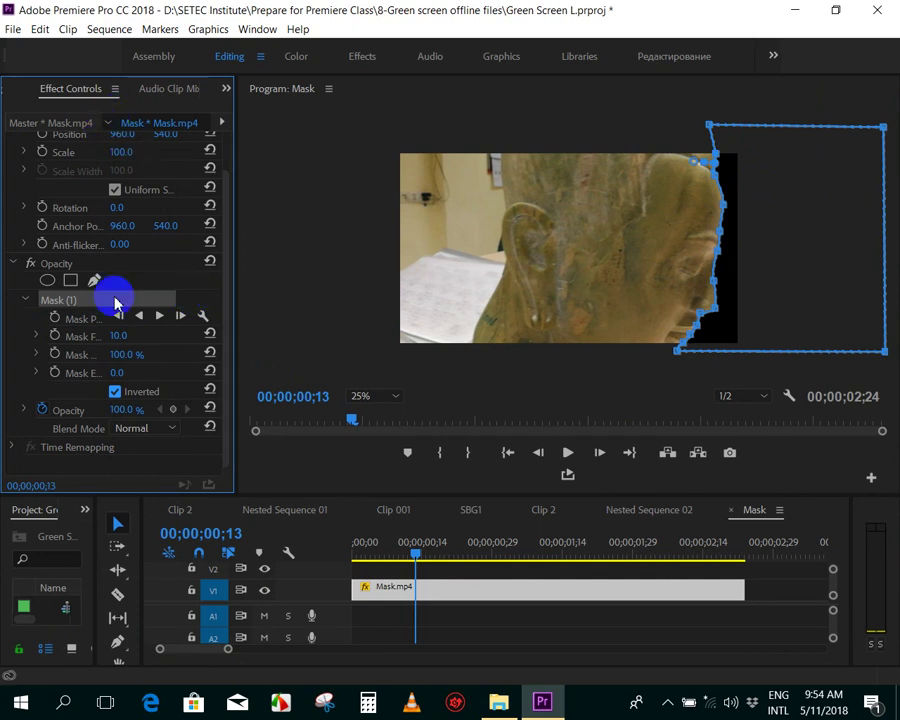
- Enable the Mask Path stopwatch and realign the mask with the profile at frame 13
click(55, 320)
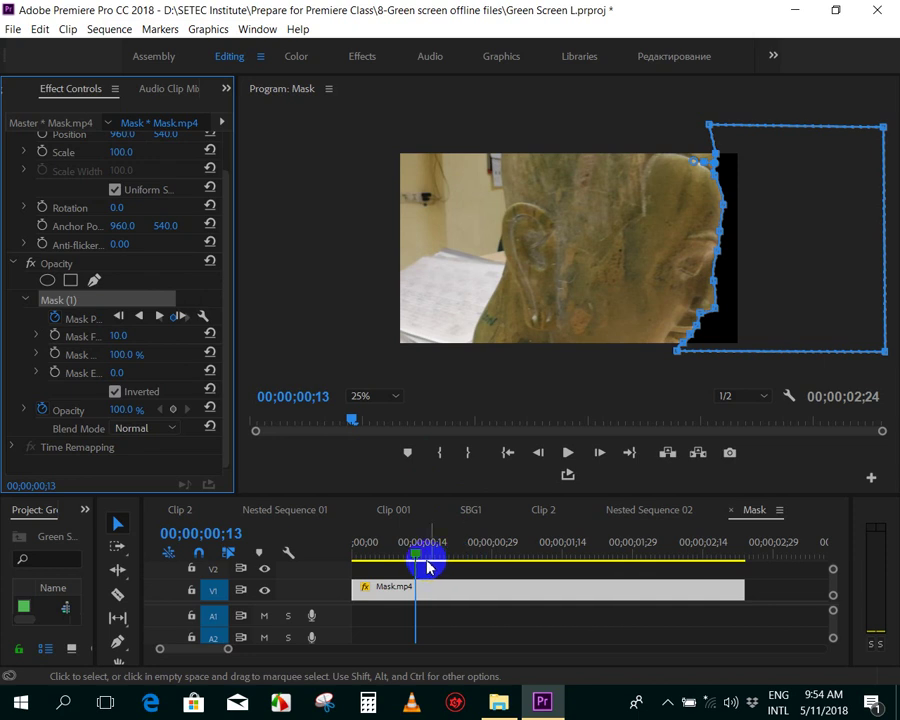
drag(418, 559, 414, 557)
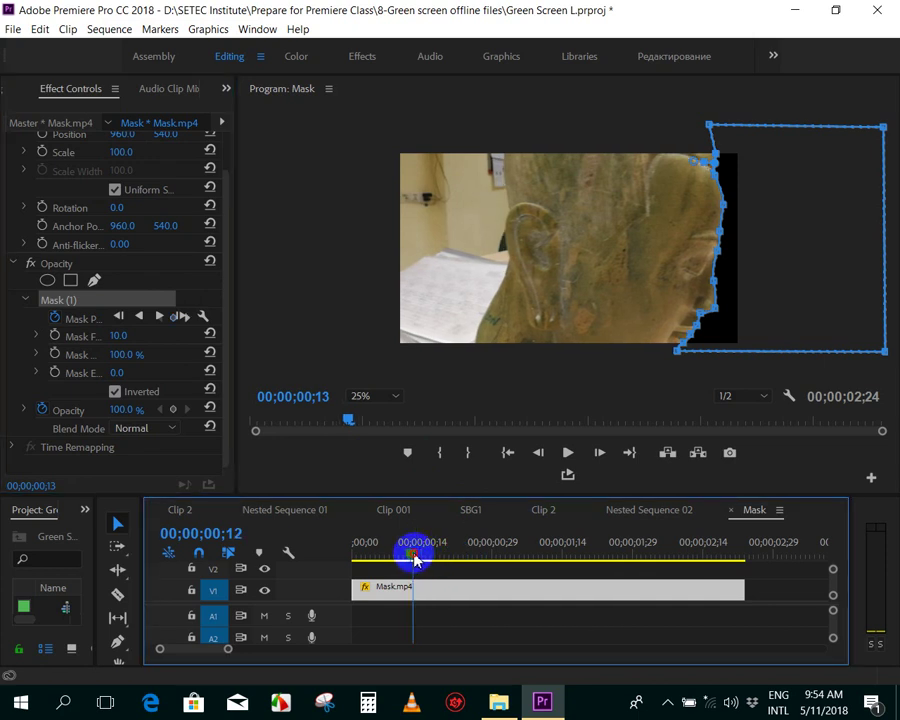
key(Left)
key(Right)
key(Right)
key(Right)
key(Left)
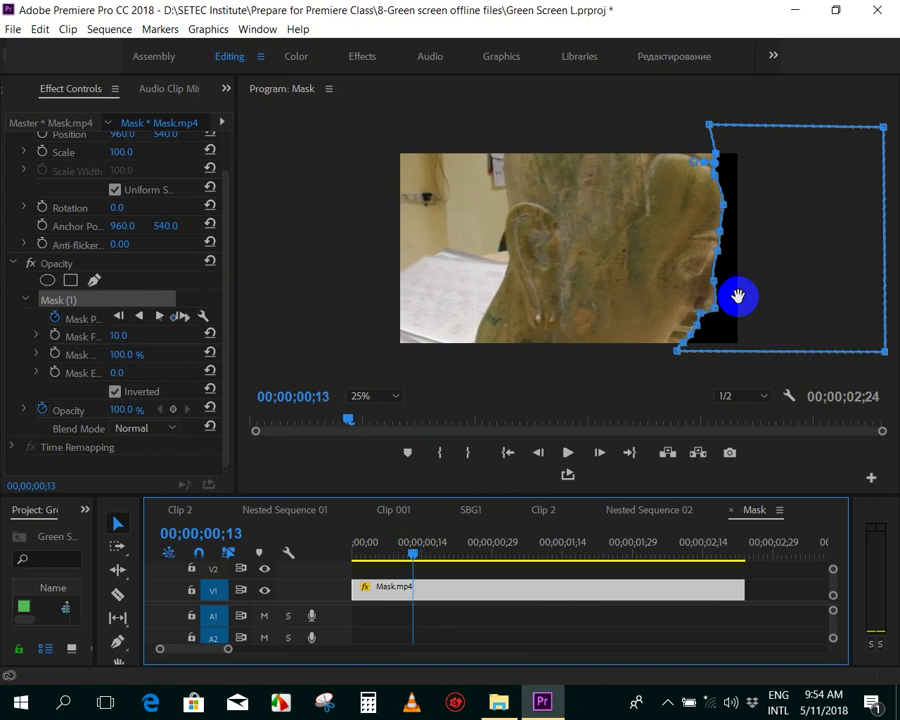
drag(729, 268, 729, 266)
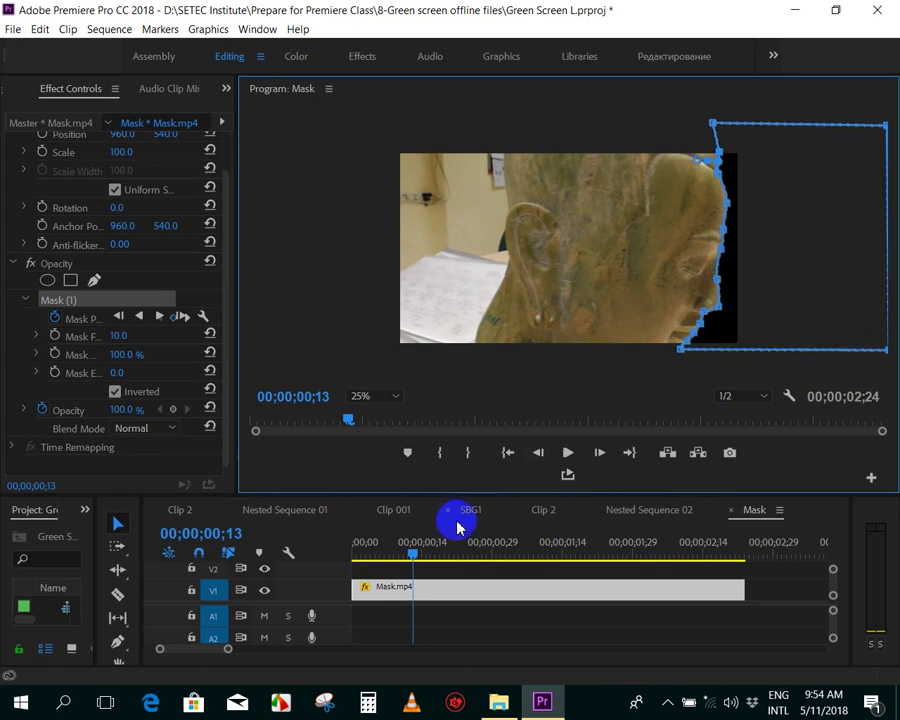
drag(690, 316, 739, 278)
- Shift the mask right to follow the profile on frames 12, 11 and 10
key(Left)
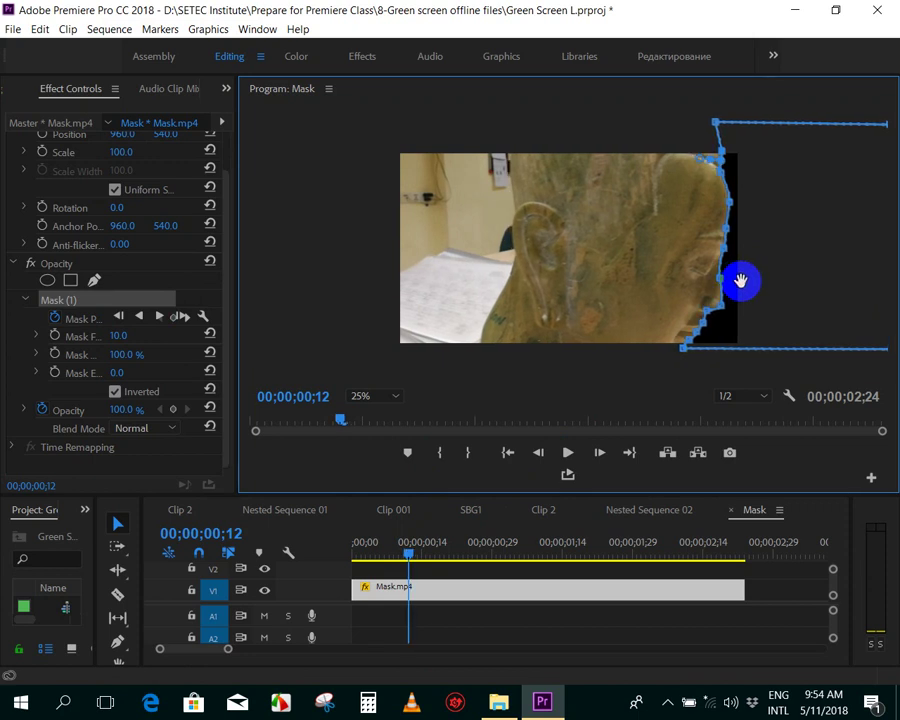
drag(744, 278, 749, 281)
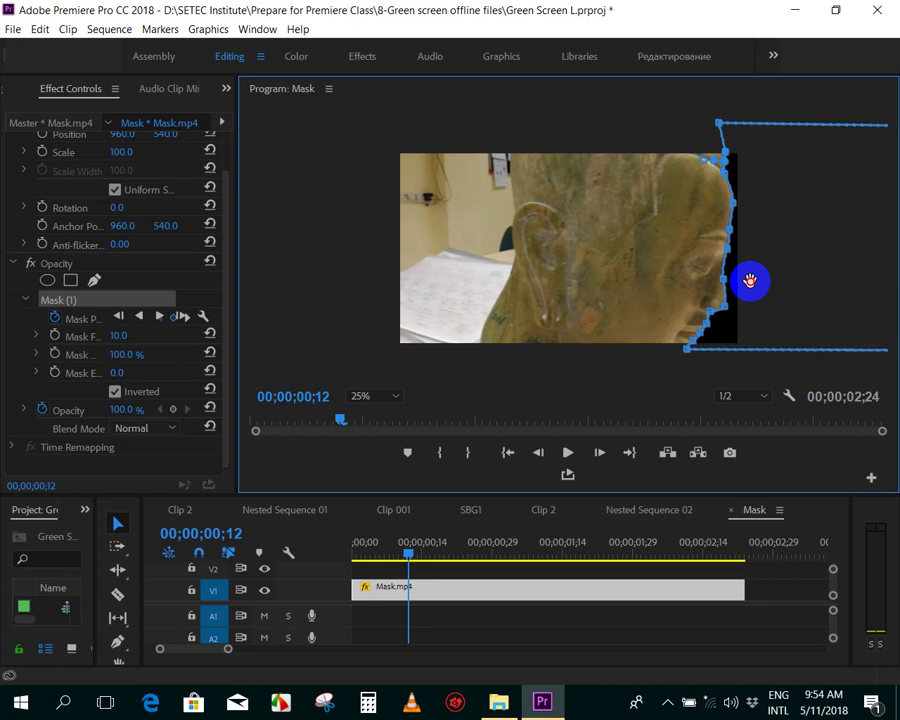
key(Left)
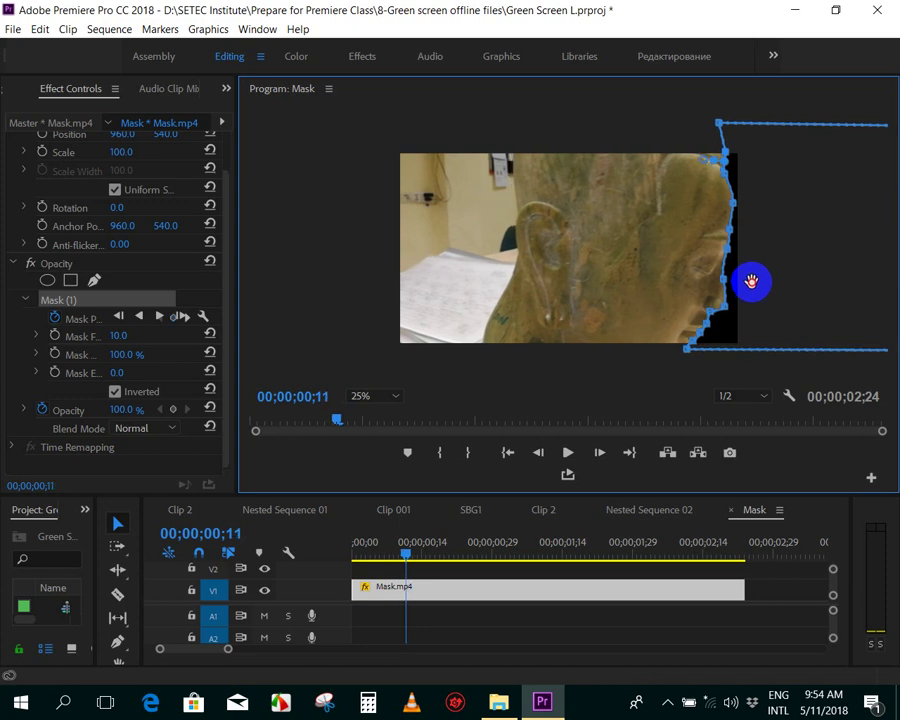
drag(751, 282, 753, 283)
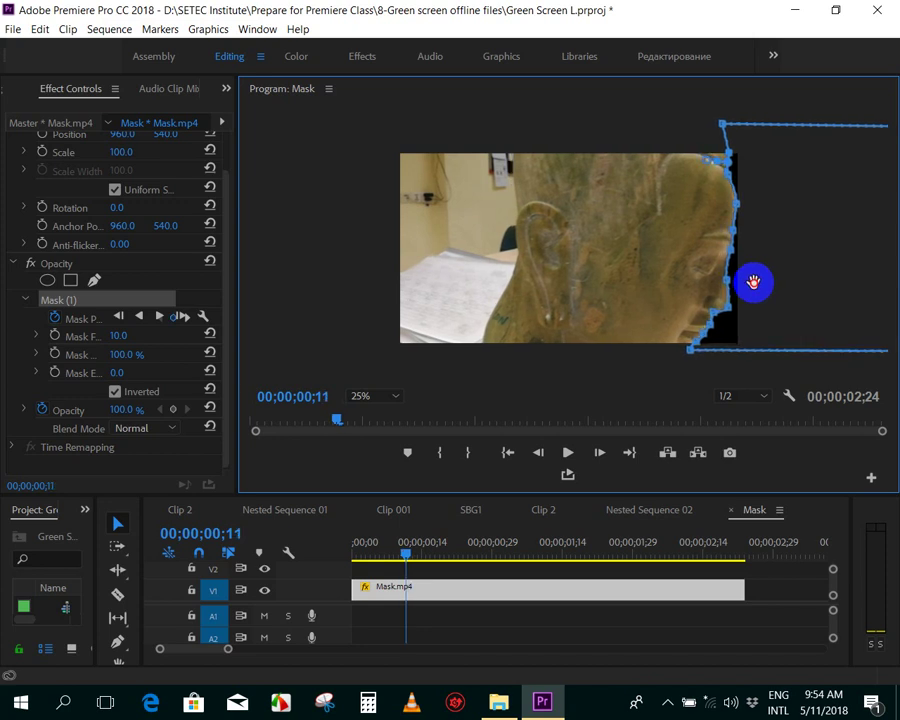
drag(753, 281, 759, 280)
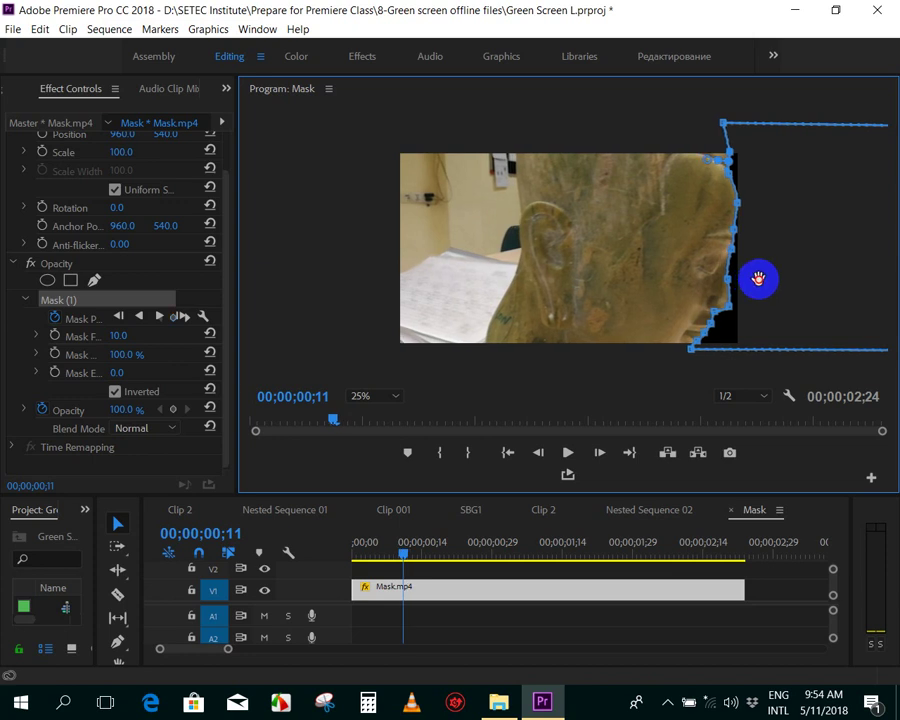
key(Left)
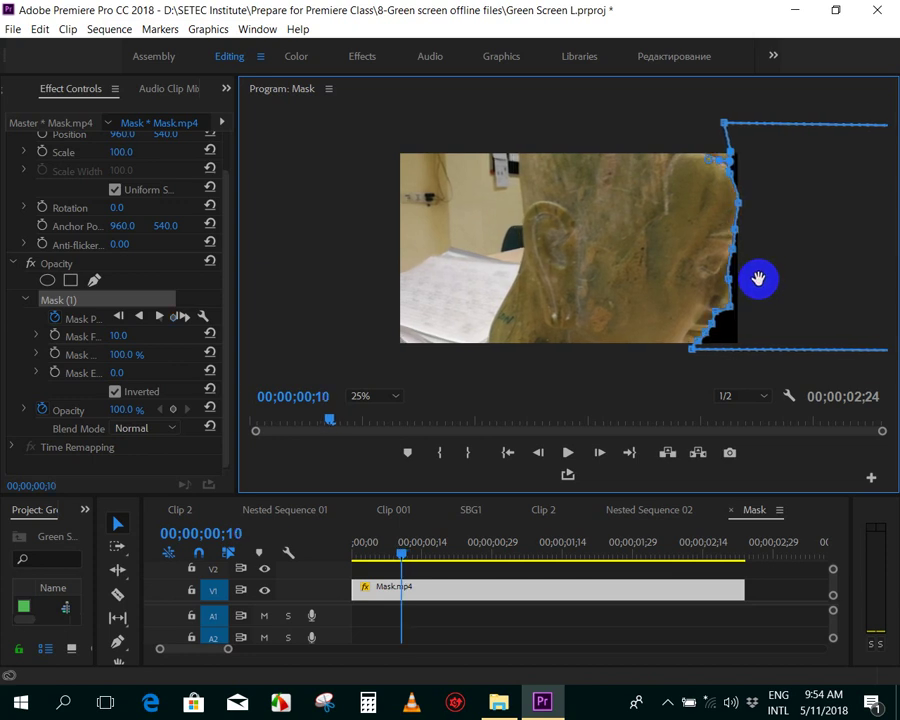
drag(761, 278, 784, 289)
- Realign the mask path with the profile on frames 9, 8 and 7
key(Left)
drag(786, 289, 772, 298)
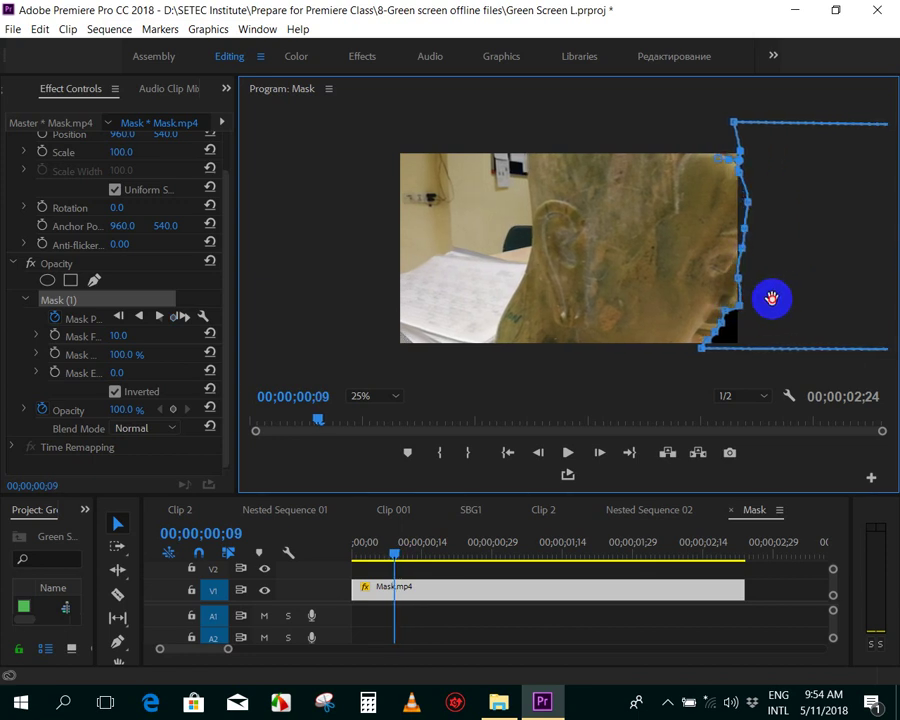
key(Left)
drag(779, 300, 791, 299)
key(Left)
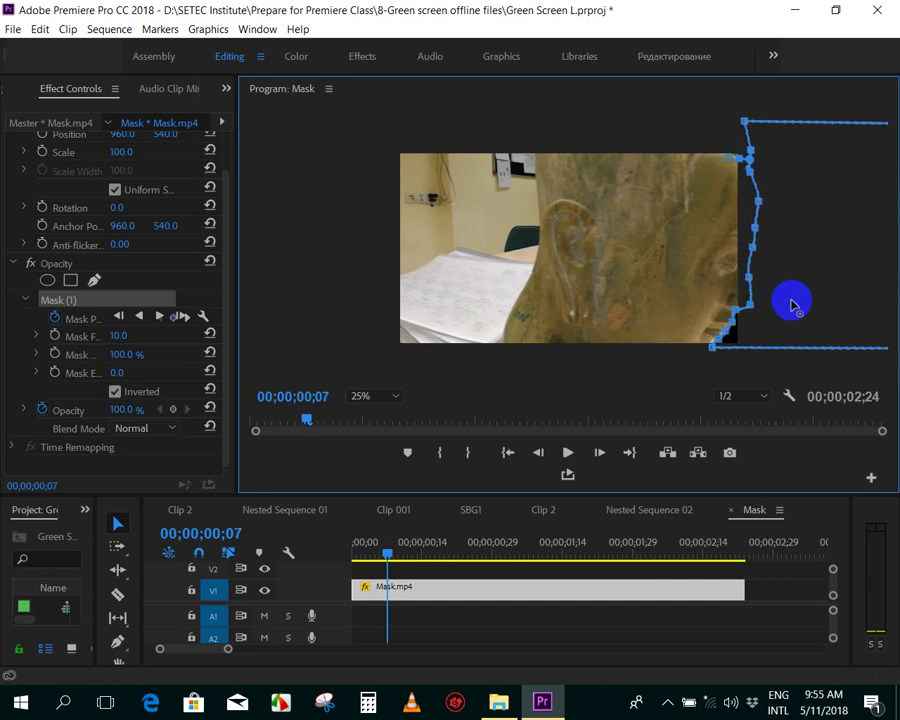
drag(788, 299, 788, 299)
click(724, 325)
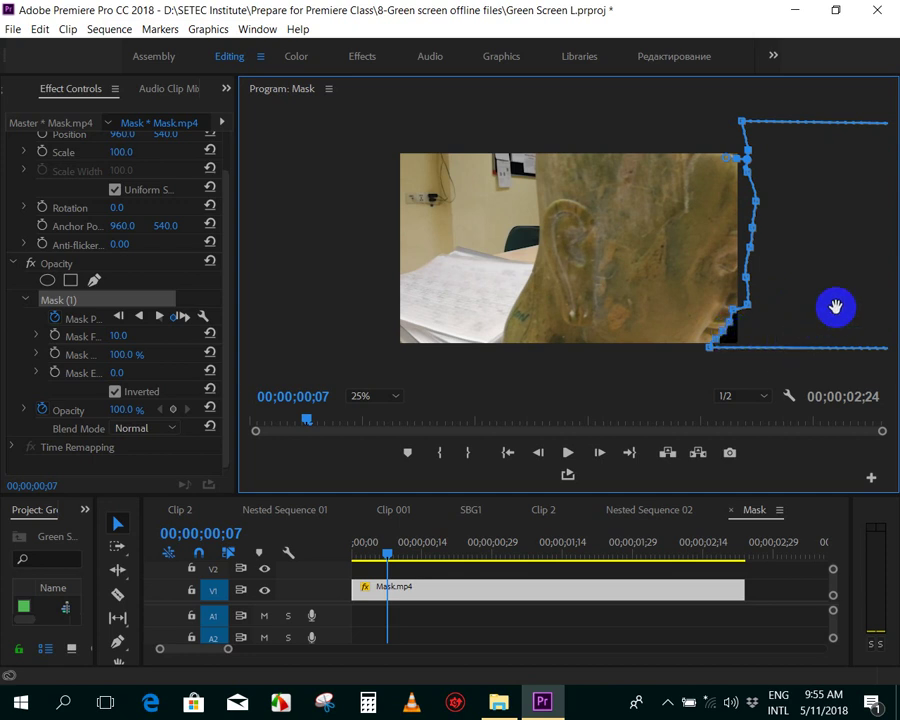
drag(798, 265, 805, 267)
- Keyframe the mask onto the profile on frames 6, 5, 4 and 2
key(Left)
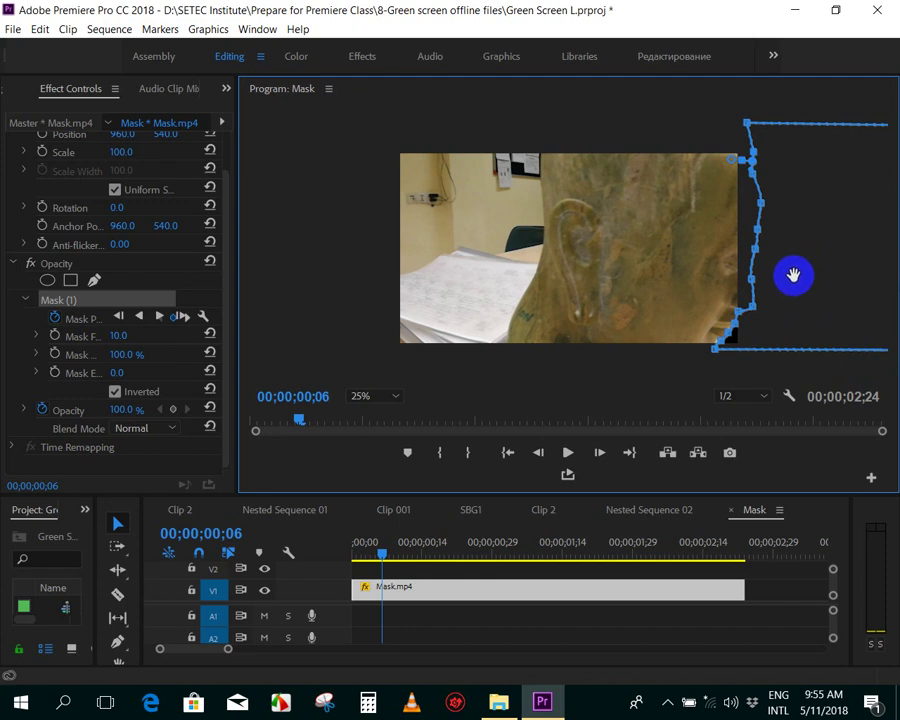
drag(793, 275, 797, 273)
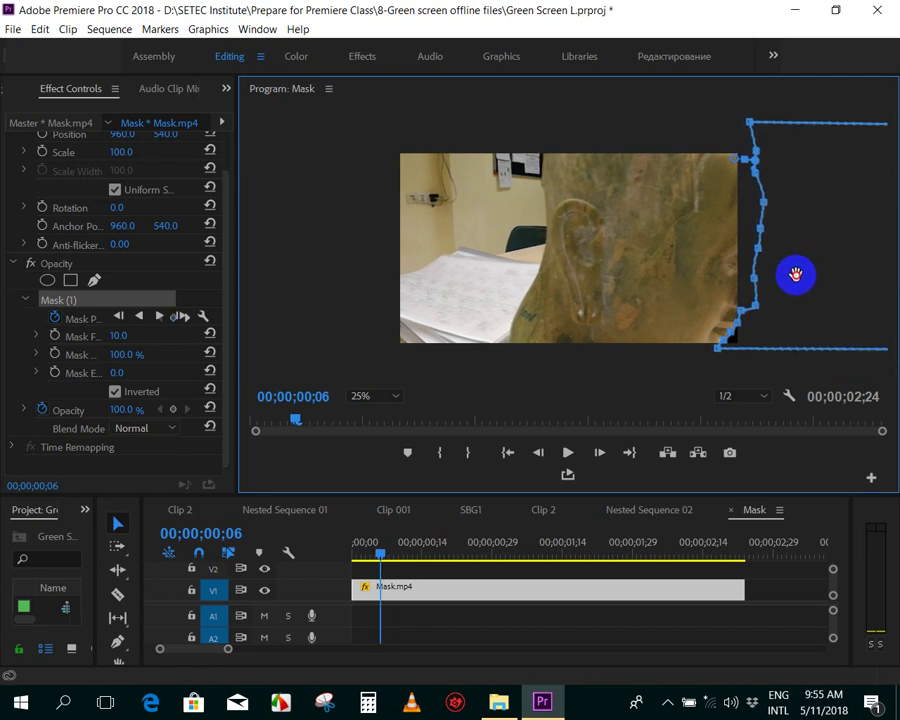
key(Left)
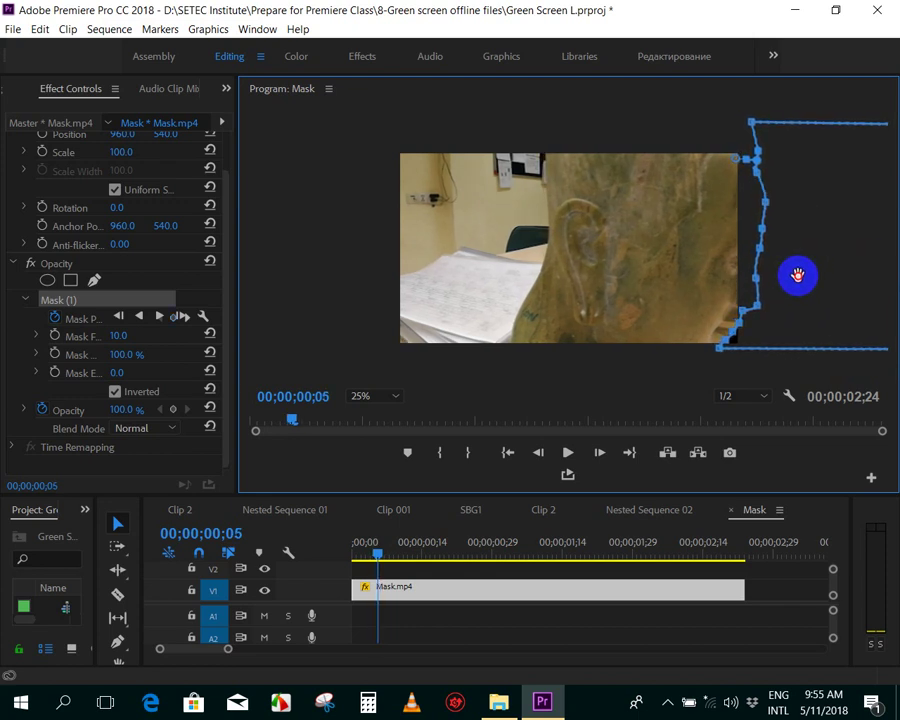
drag(797, 275, 809, 272)
key(Left)
key(Left)
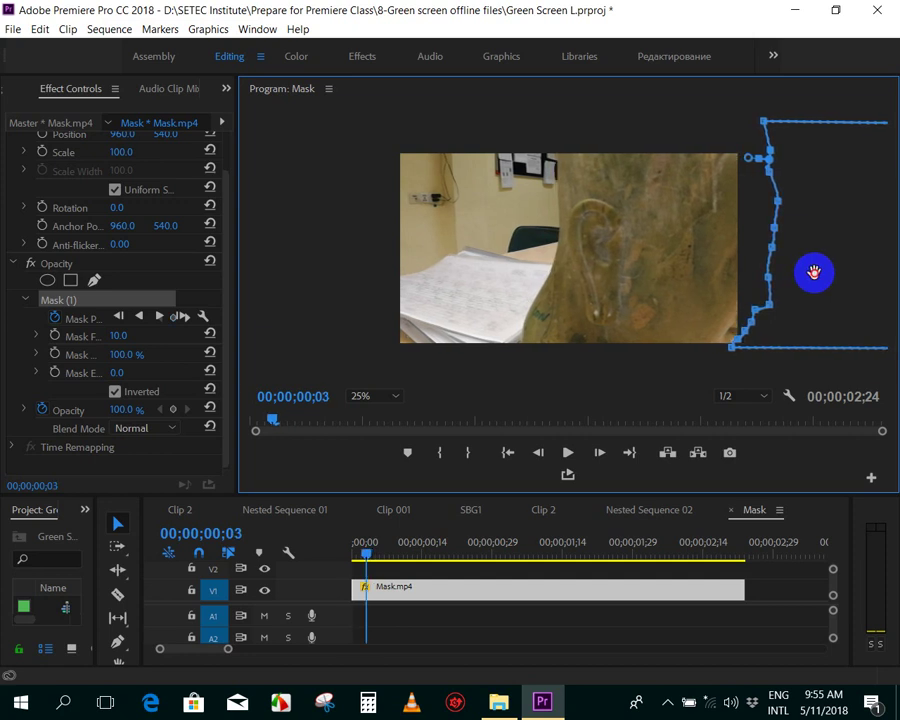
key(Left)
drag(811, 272, 822, 273)
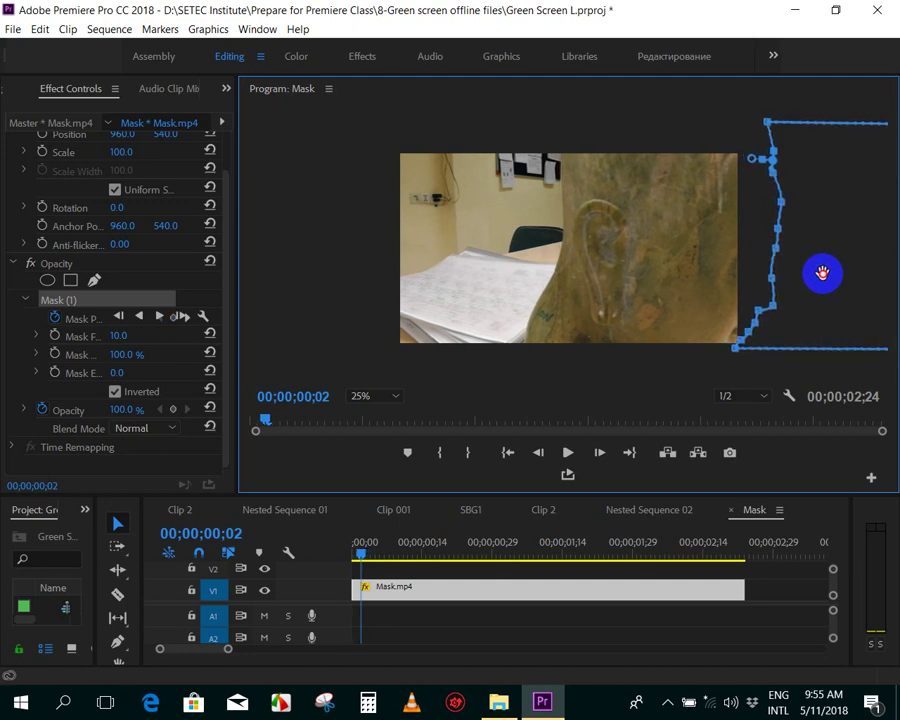
- Move the playhead to frame 6 and enlarge the Timeline and Project panels
click(450, 631)
click(475, 594)
mouse_move(361, 544)
mouse_down()
mouse_move(418, 560)
mouse_move(406, 556)
mouse_up()
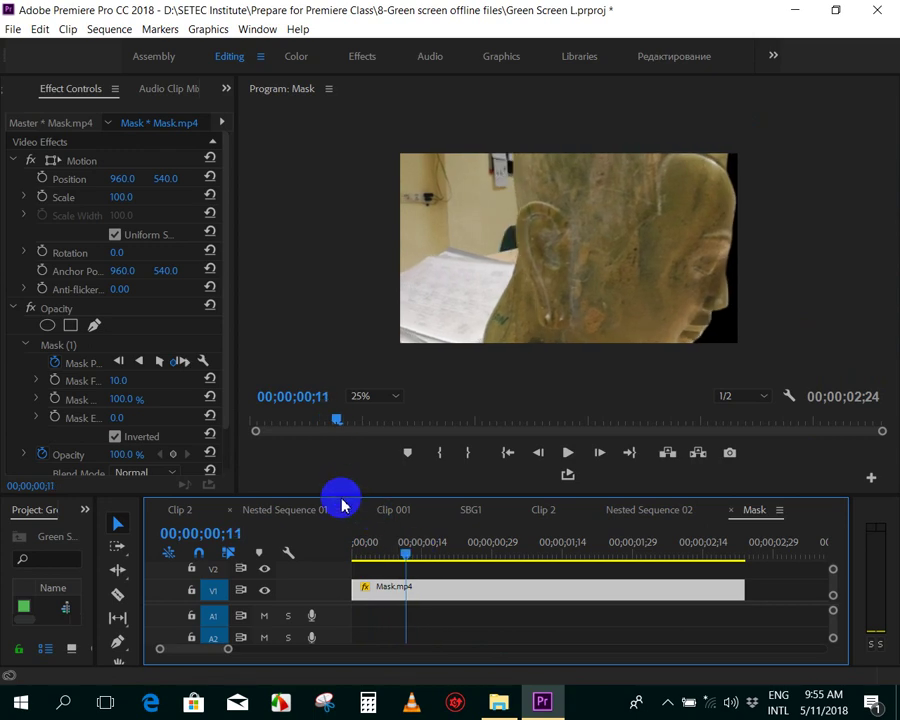
drag(345, 496, 346, 303)
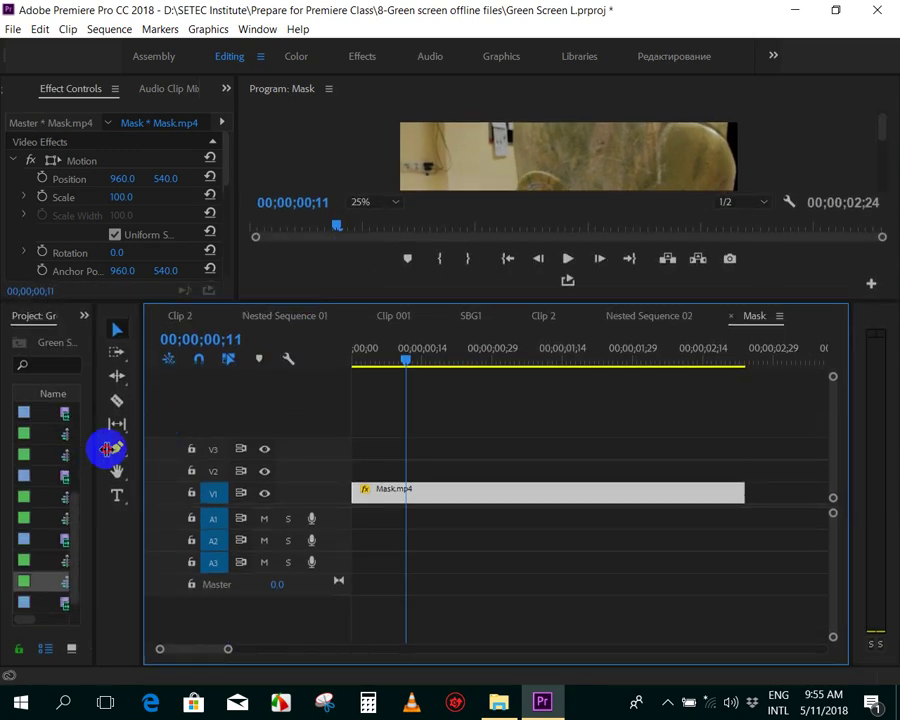
drag(97, 446, 296, 460)
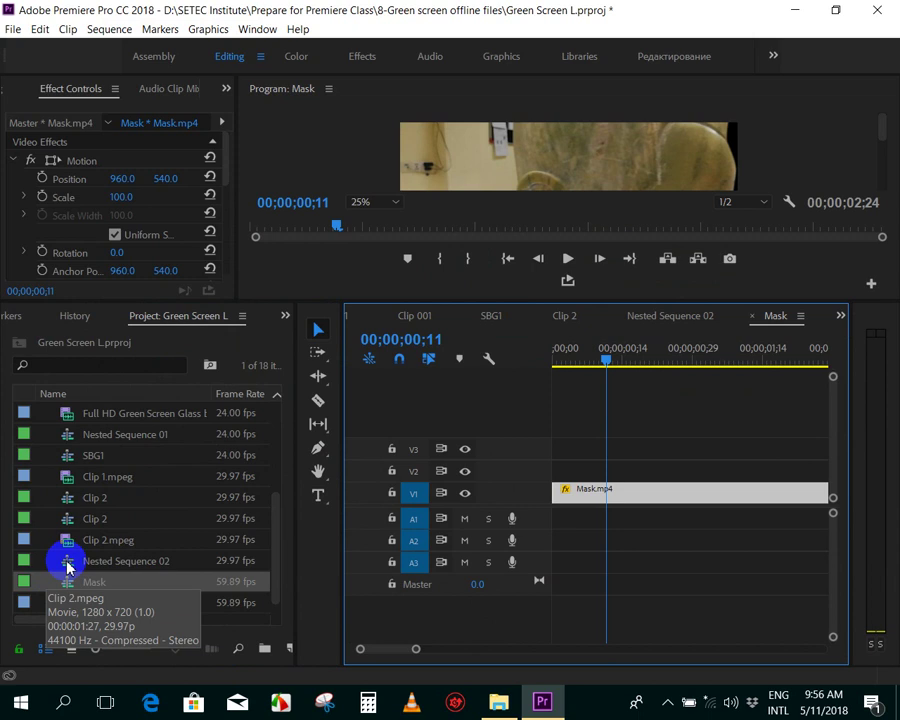
- Preview Clip 1.mpeg, the green screen clip, Clip 2.mpeg and Mask.mp4 in the Source monitor
click(45, 530)
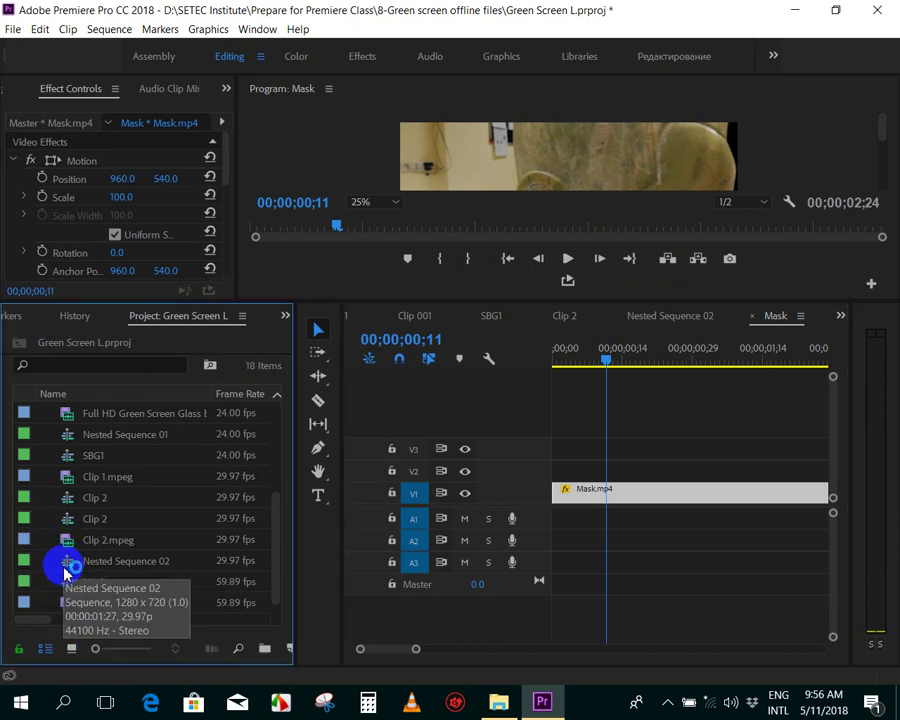
double_click(66, 482)
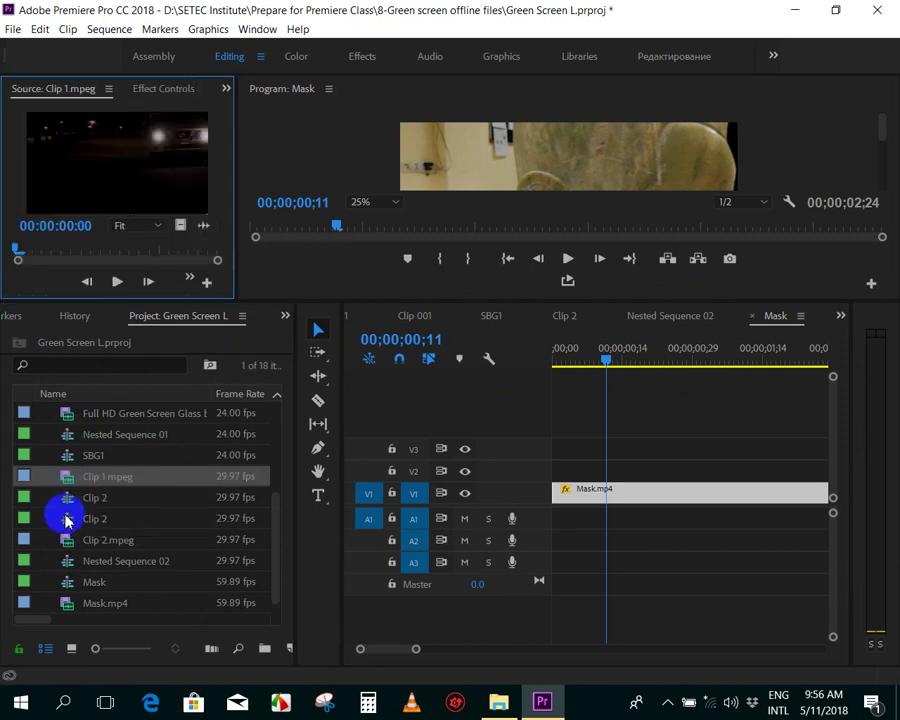
double_click(66, 415)
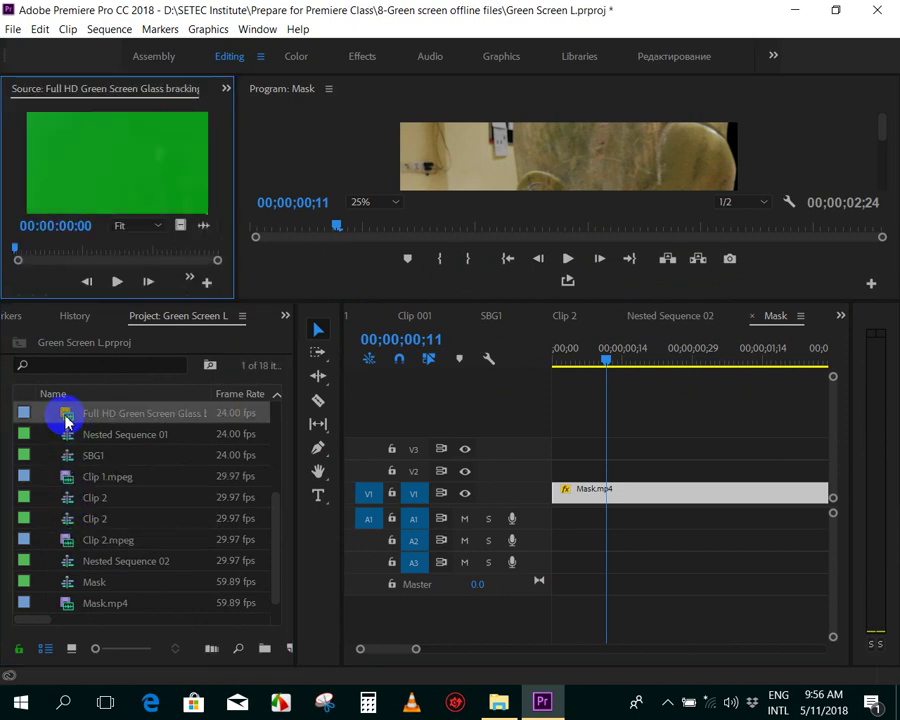
double_click(66, 540)
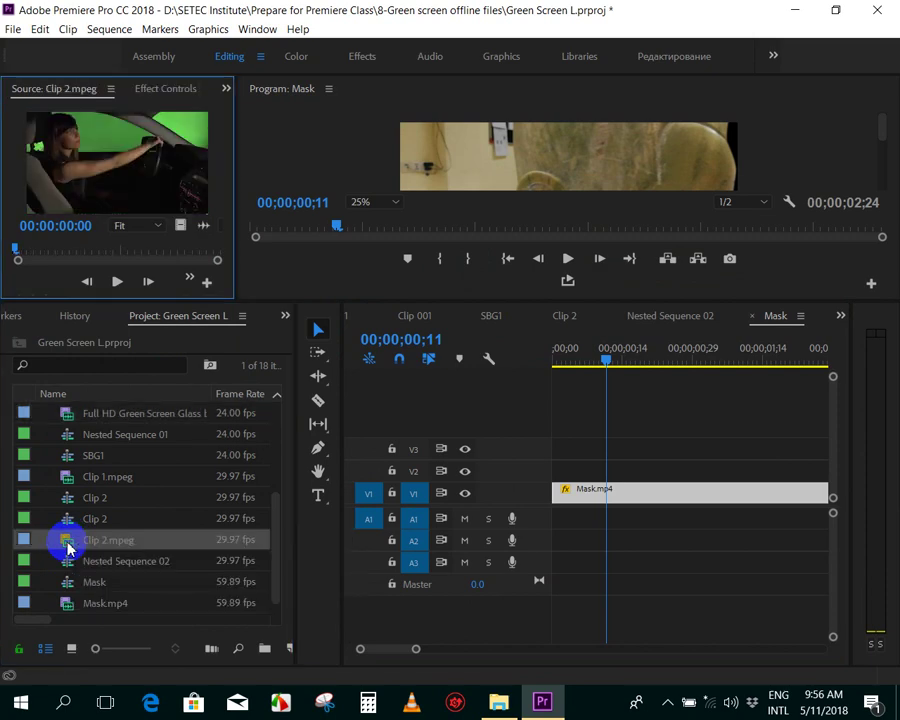
double_click(66, 604)
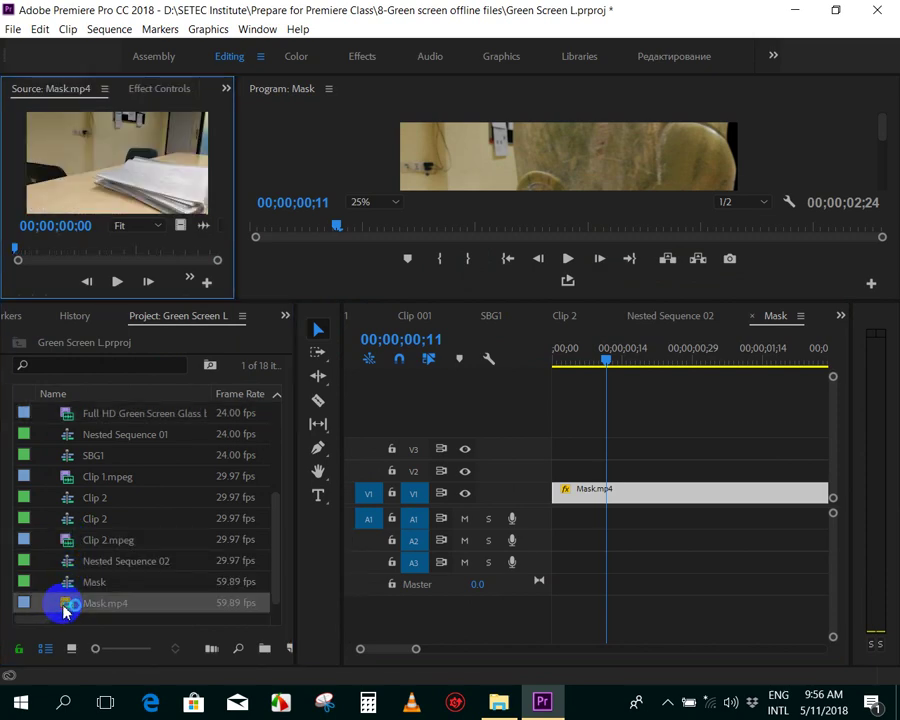
click(50, 574)
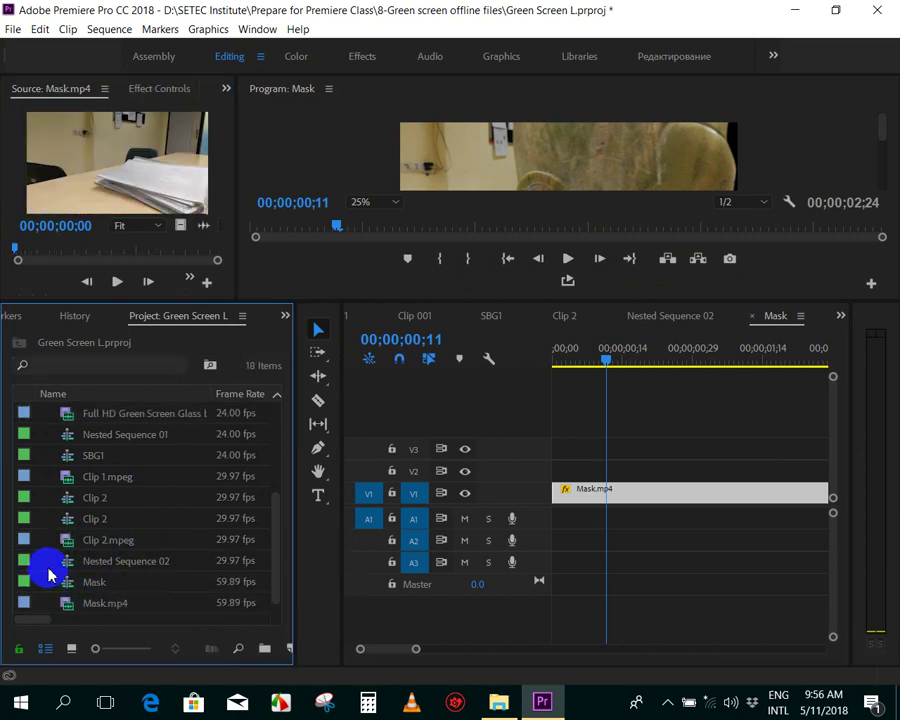
key(ctrl+i)
- Import VID_20180505_181029.mp4 from 18-Advanced Transitions & Color Presets > Clip
click(390, 141)
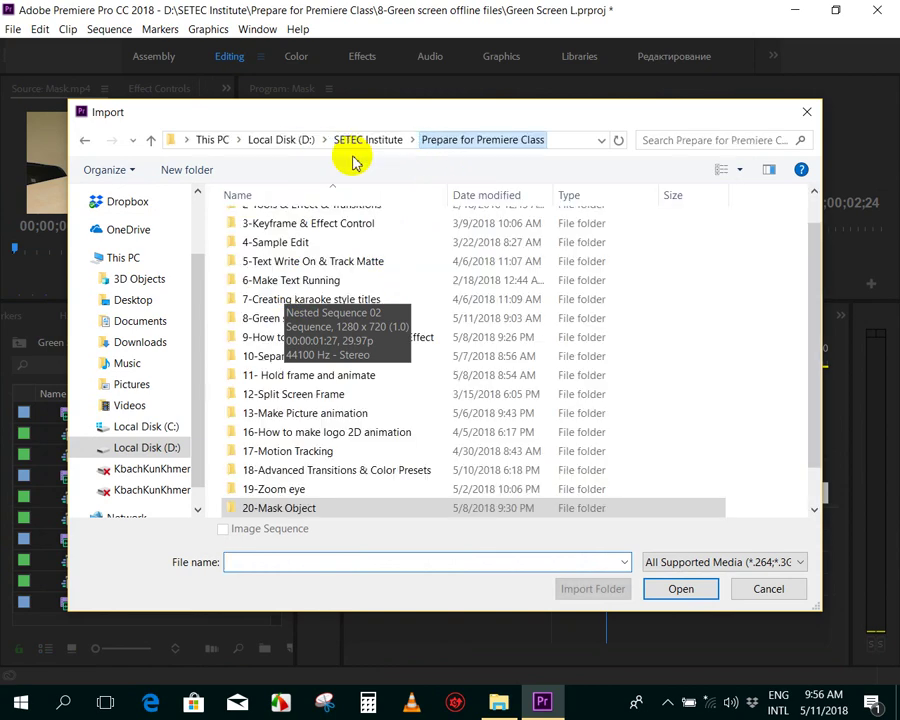
double_click(286, 470)
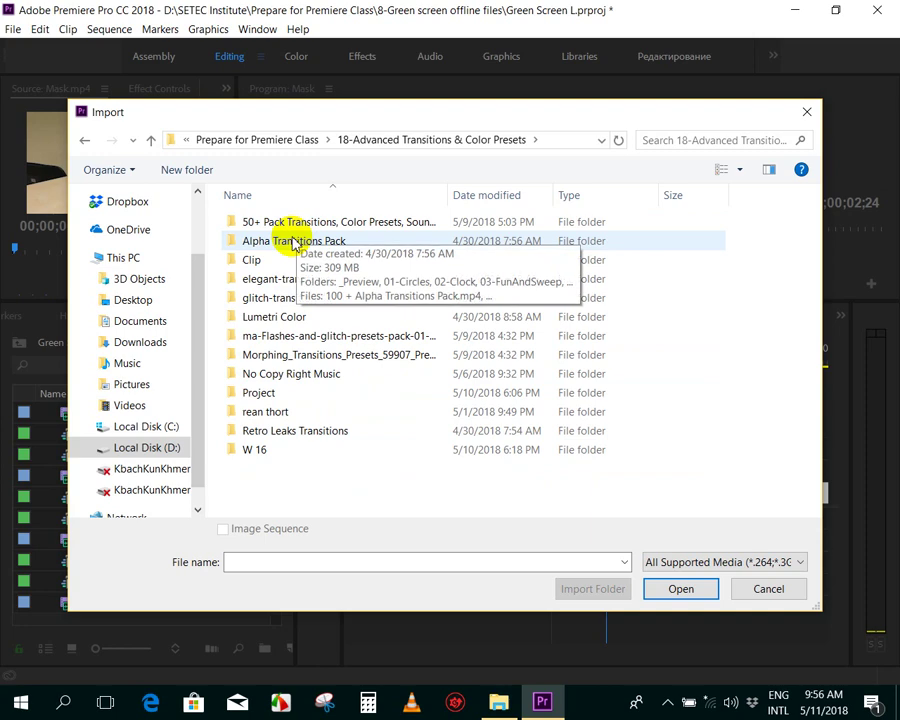
double_click(297, 260)
double_click(387, 229)
- Place the imported video on V1 beneath Mask.mp4 at the sequence start
mouse_move(88, 503)
mouse_down()
mouse_move(565, 533)
mouse_move(553, 533)
mouse_up()
drag(580, 489, 620, 450)
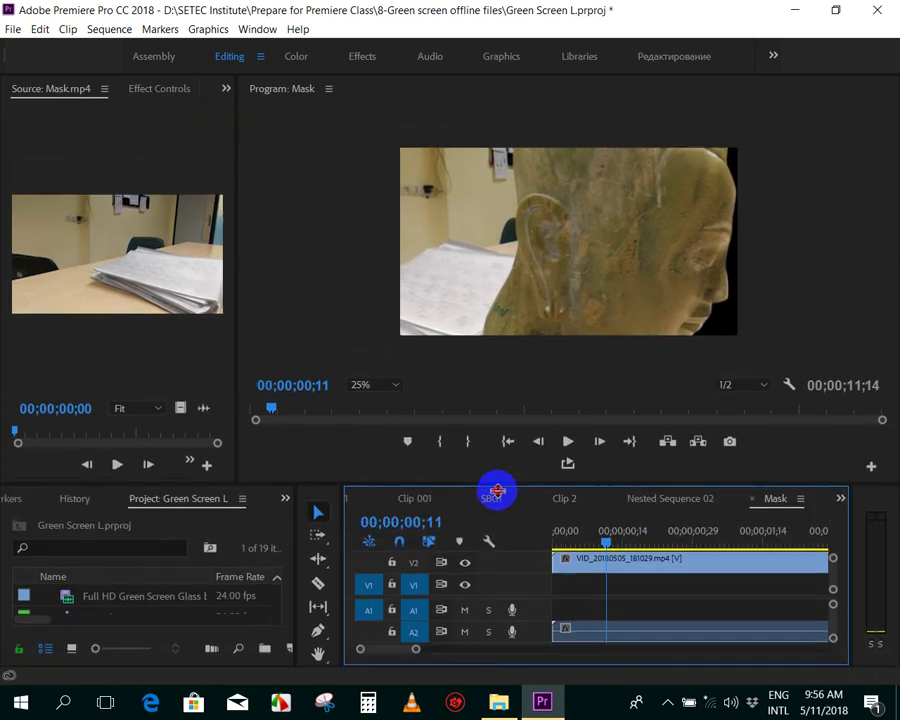
drag(514, 302, 494, 495)
mouse_move(607, 551)
mouse_down()
mouse_move(628, 549)
mouse_move(598, 487)
mouse_move(598, 382)
mouse_up()
drag(585, 505, 596, 512)
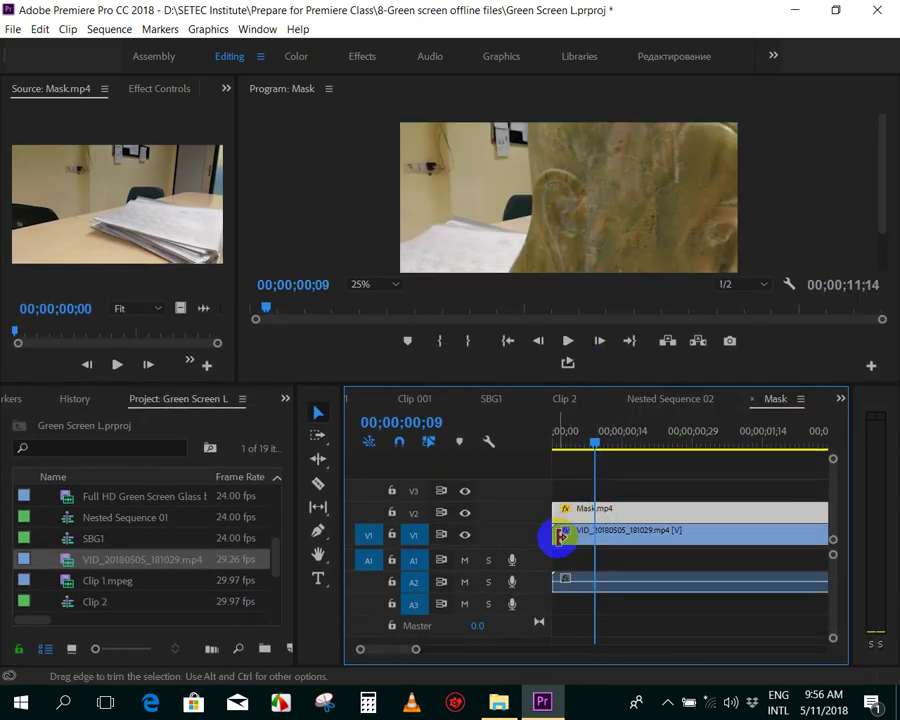
- Select the VID clip on V1 and scale it up to 114 in Motion settings
click(592, 536)
click(164, 90)
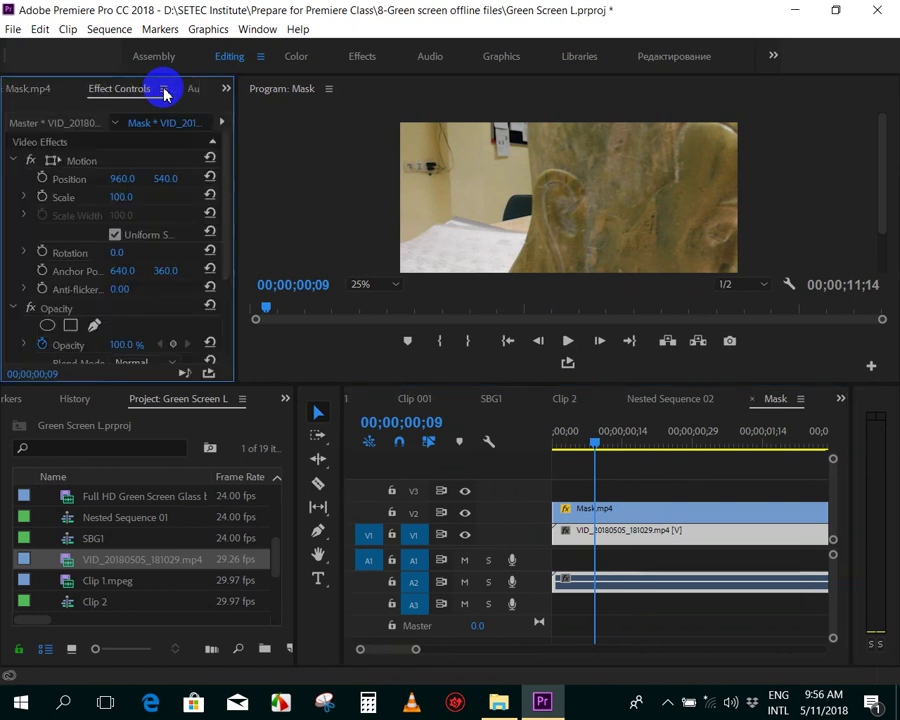
drag(122, 200, 130, 200)
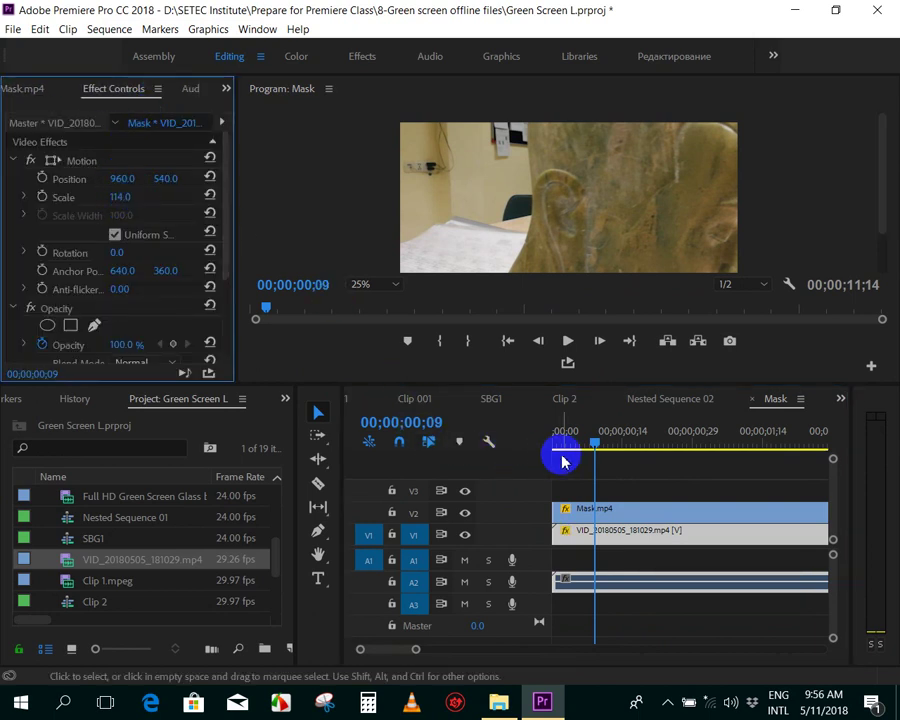
double_click(607, 538)
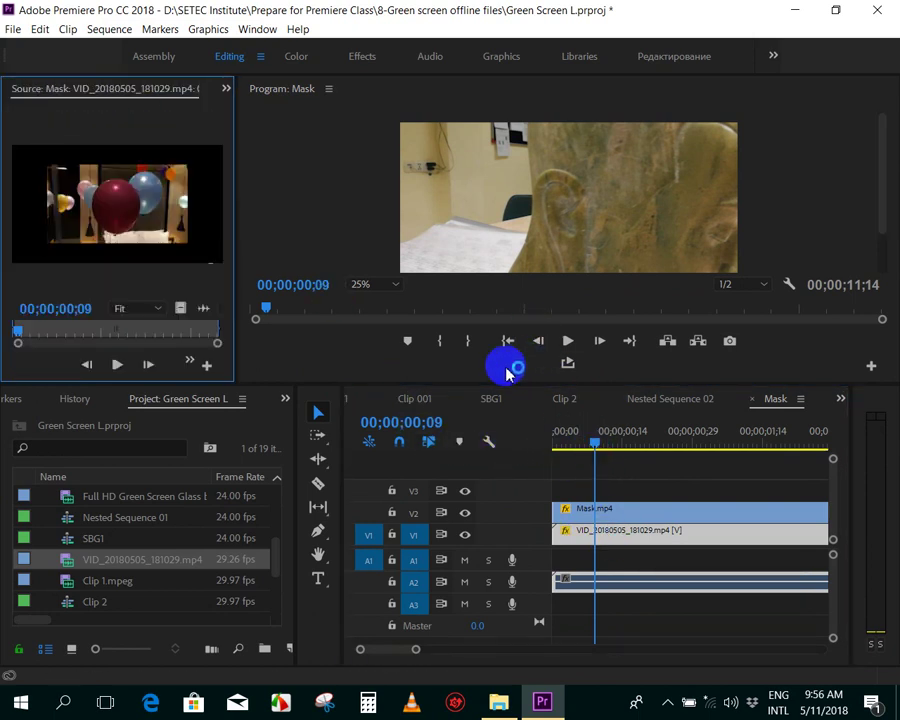
drag(476, 383, 466, 425)
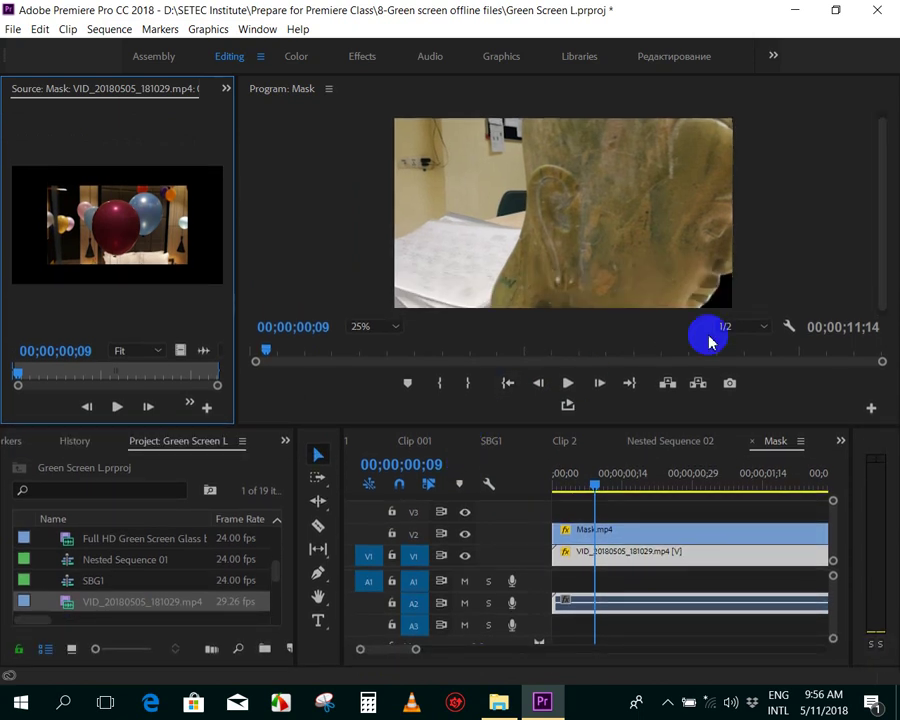
click(686, 525)
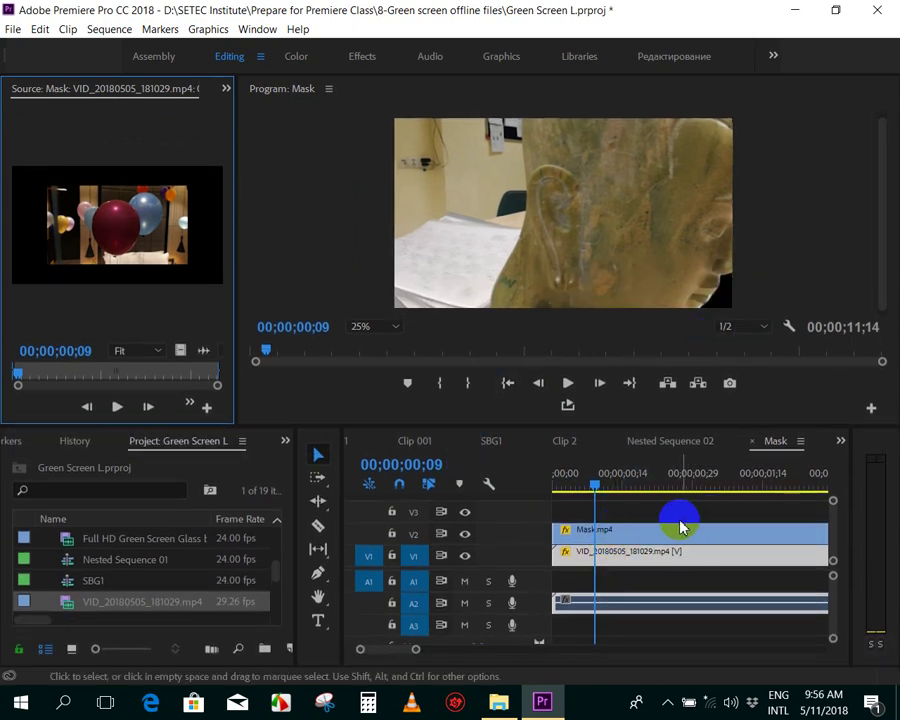
click(676, 558)
key(minus)
key(minus)
click(675, 480)
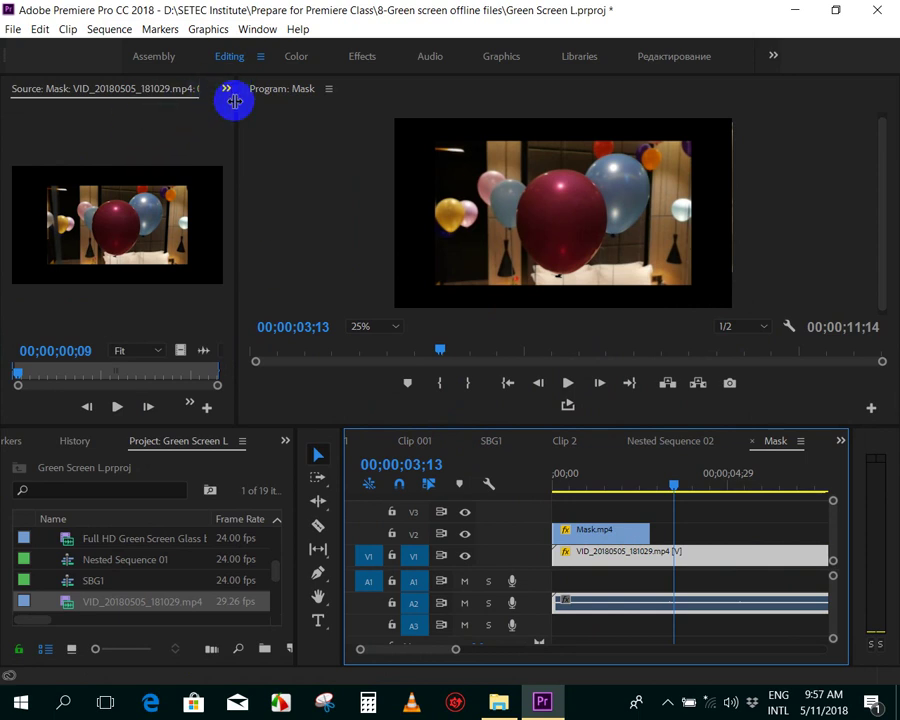
- Raise the balloon clip's scale to 150 and then 154, checking the opening frames
drag(235, 120, 362, 130)
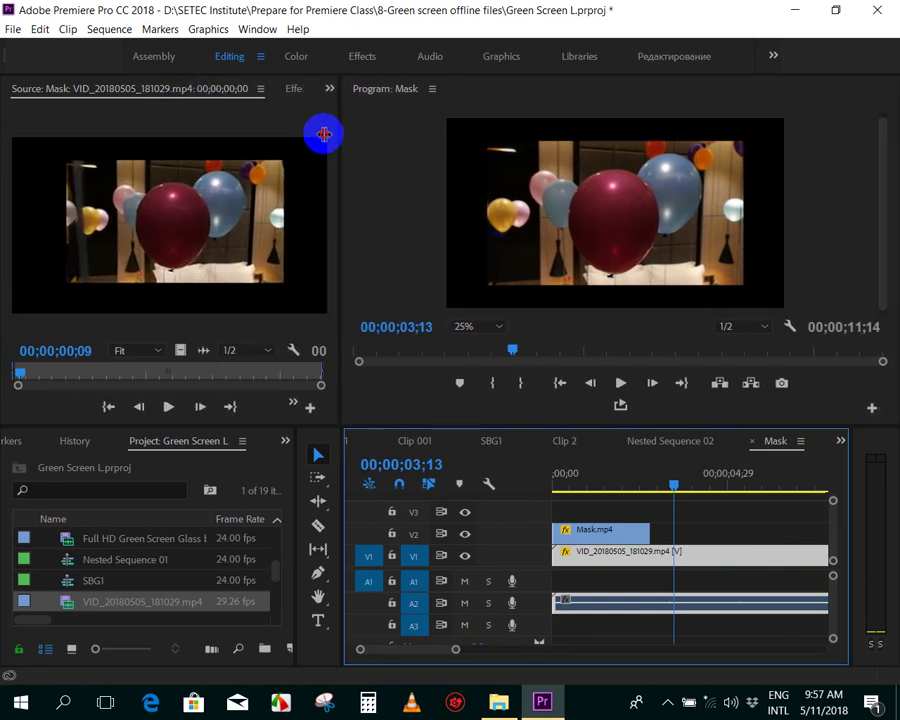
click(310, 92)
drag(142, 197, 186, 196)
mouse_move(570, 480)
mouse_down()
mouse_move(556, 487)
mouse_move(565, 487)
mouse_up()
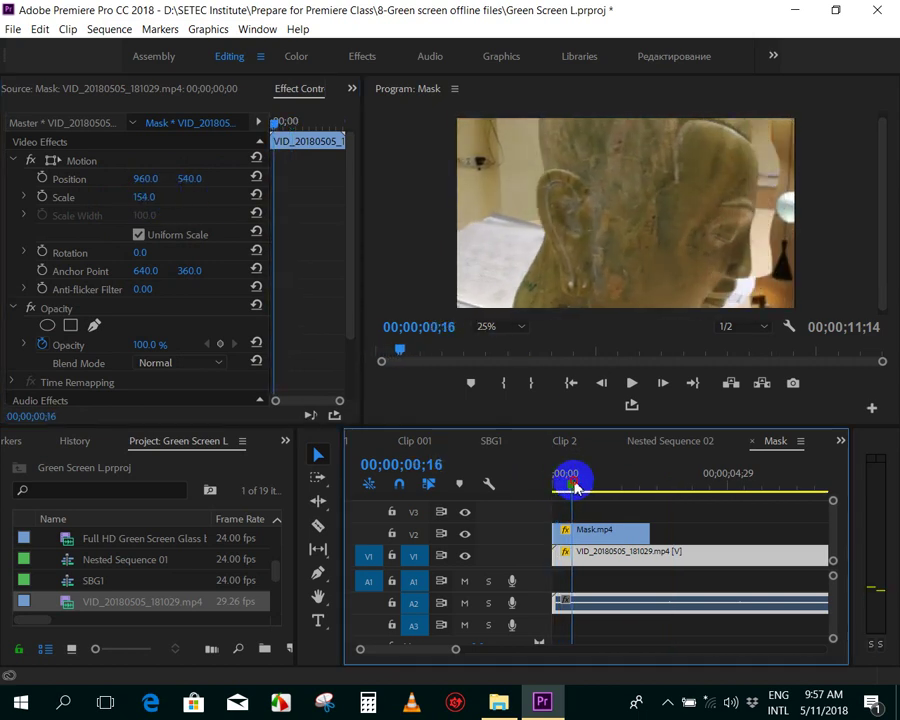
key(equal)
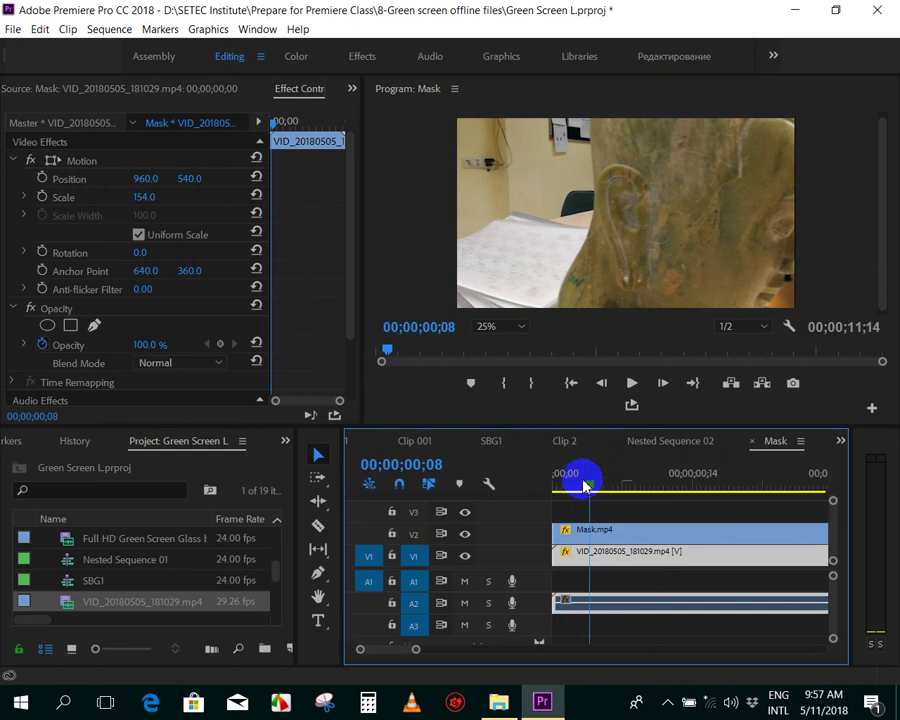
key(equal)
mouse_move(565, 487)
mouse_down()
mouse_move(685, 494)
mouse_move(585, 488)
mouse_move(624, 493)
mouse_up()
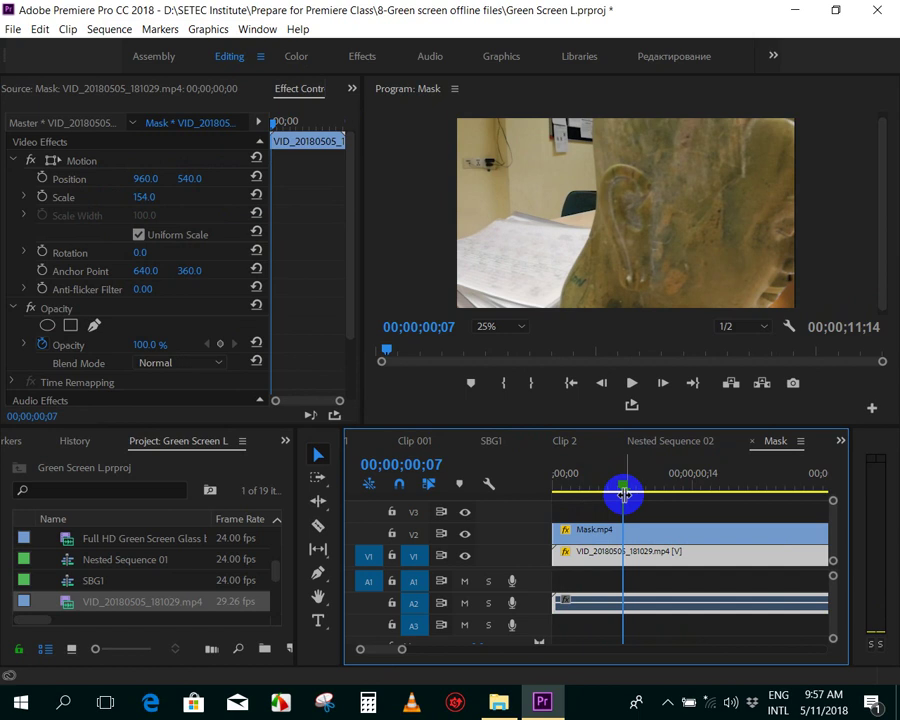
- Deselect the balloon clip, widen the Timeline and Program panels, and preview the first ten frames
click(645, 511)
key(minus)
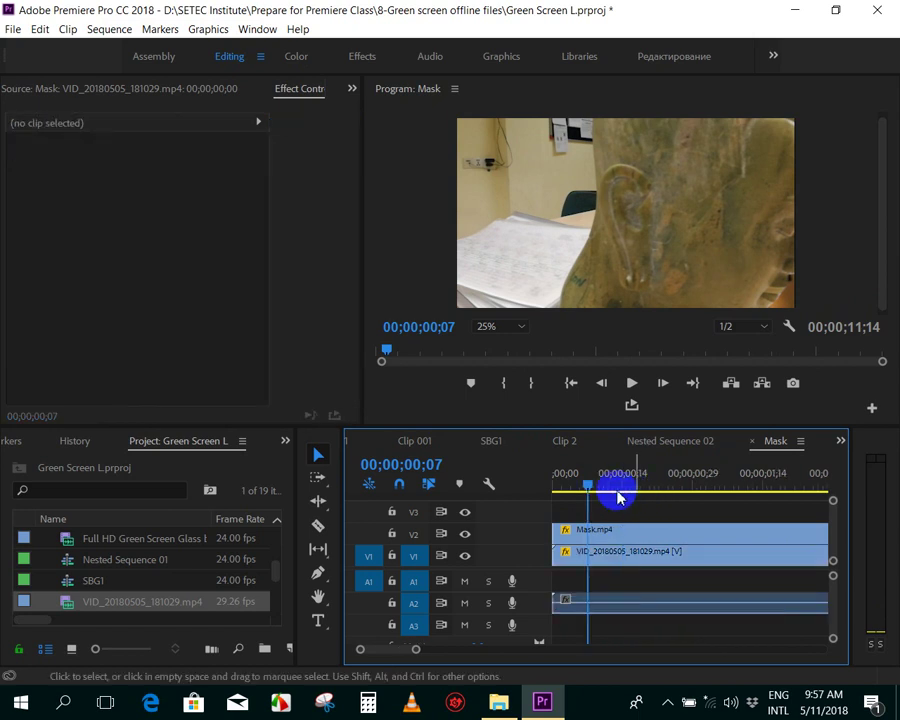
drag(343, 471, 125, 468)
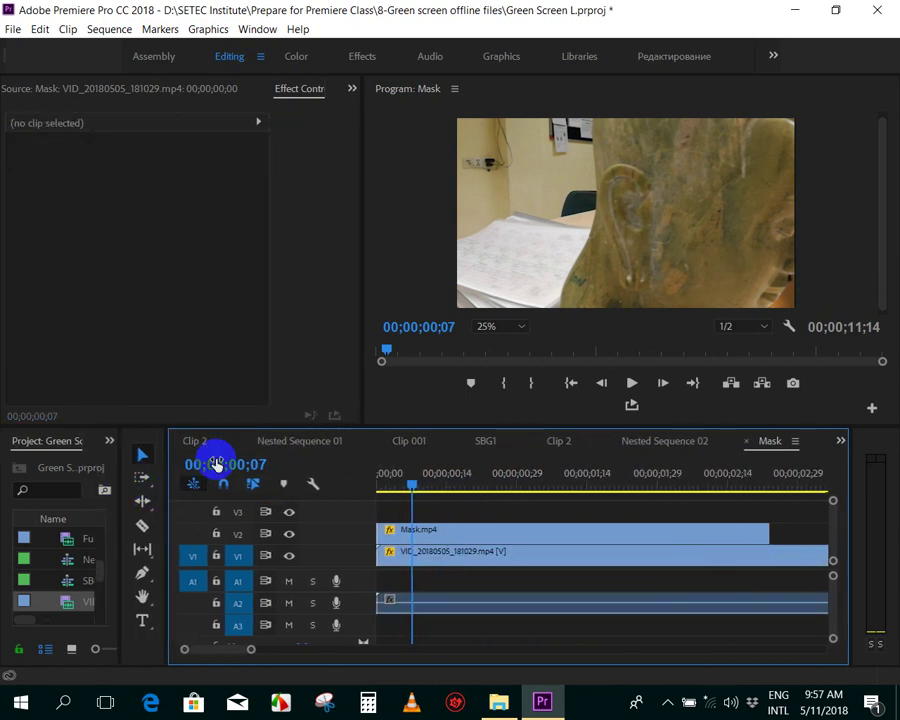
drag(366, 392, 150, 380)
key(equal)
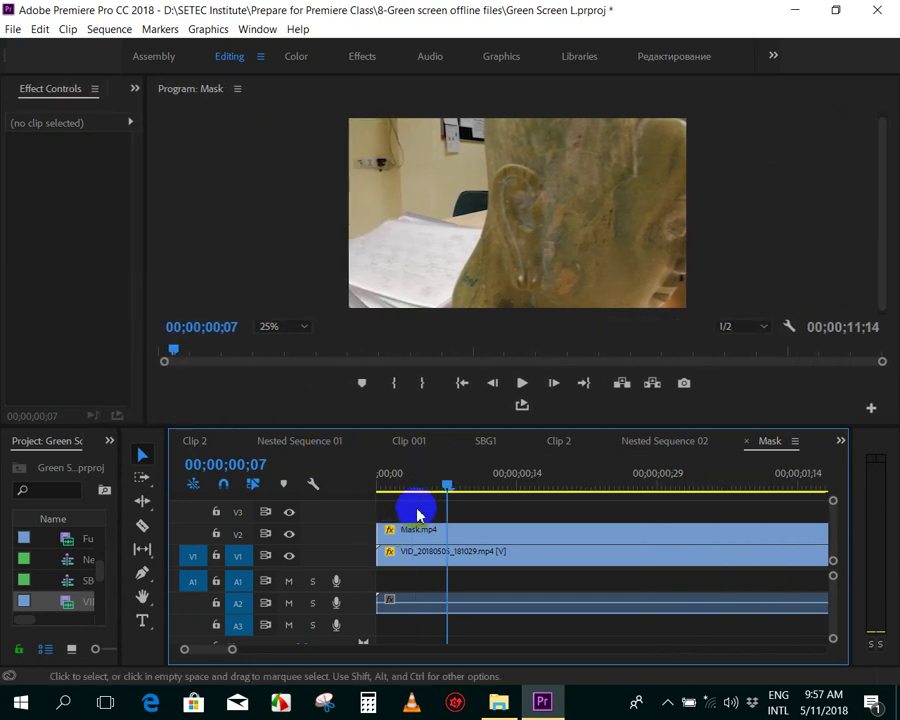
key(equal)
mouse_move(462, 477)
mouse_down()
mouse_move(556, 483)
mouse_move(450, 478)
mouse_up()
- Scrub through frames 4 to 12 of the composite, then minimize Premiere Pro
key(minus)
key(minus)
key(equal)
key(equal)
mouse_move(440, 490)
mouse_down()
mouse_move(581, 490)
mouse_move(556, 490)
mouse_up()
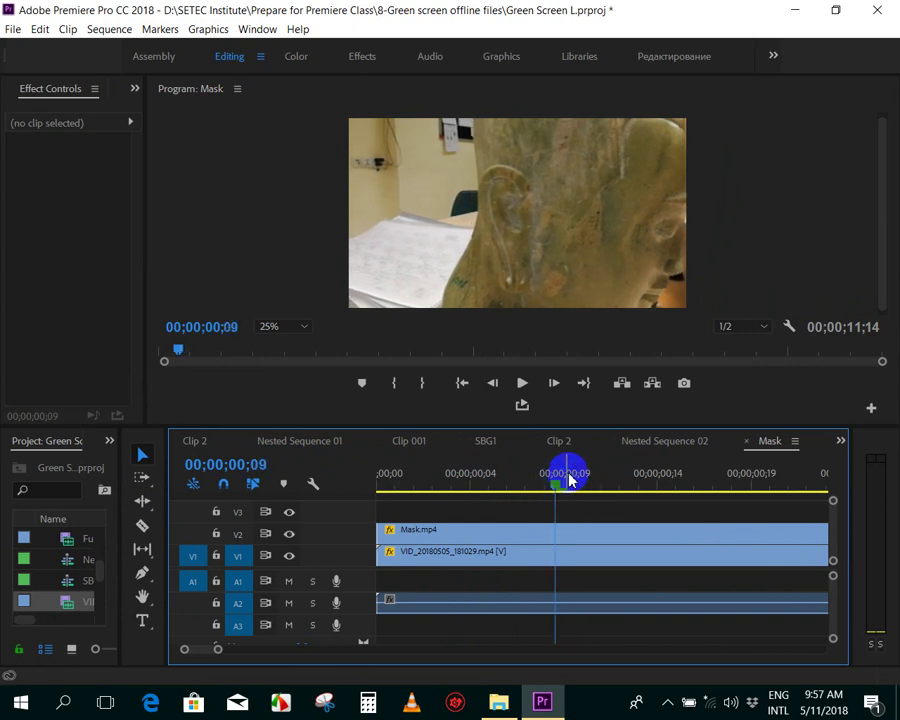
mouse_move(542, 470)
mouse_down()
mouse_move(416, 484)
mouse_move(491, 500)
mouse_up()
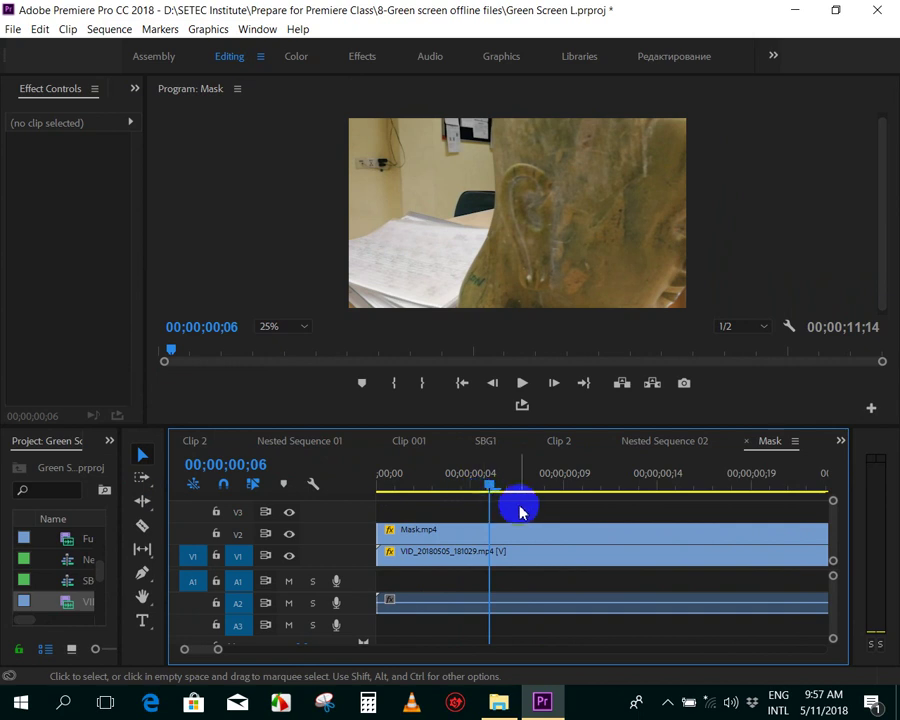
key(minus)
mouse_move(430, 474)
mouse_down()
mouse_move(507, 500)
mouse_move(484, 498)
mouse_up()
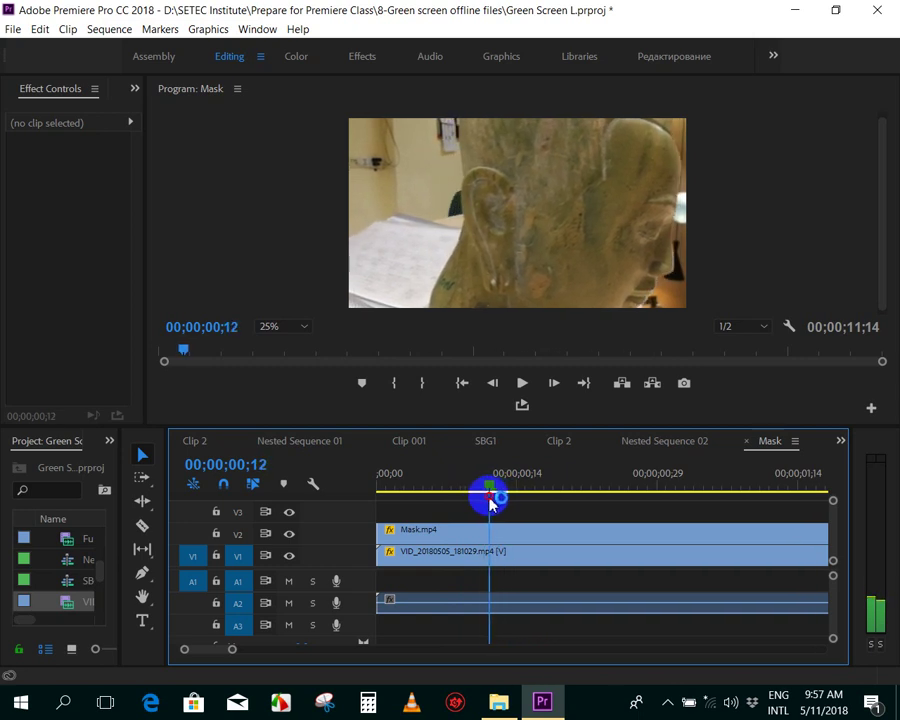
click(798, 14)
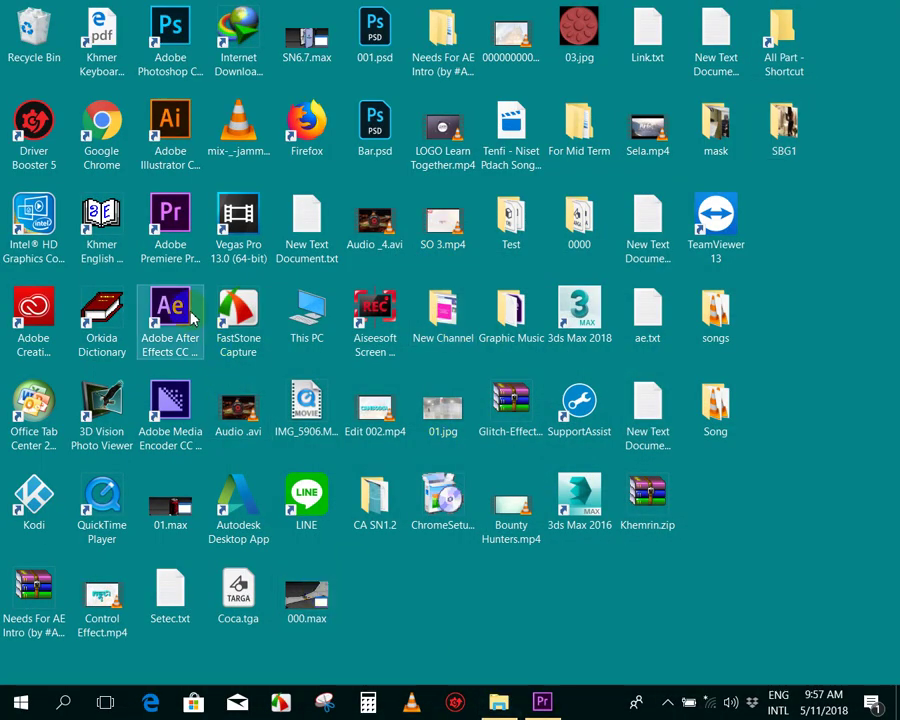
- Launch Adobe After Effects CC 2018 from its desktop shortcut
click(190, 313)
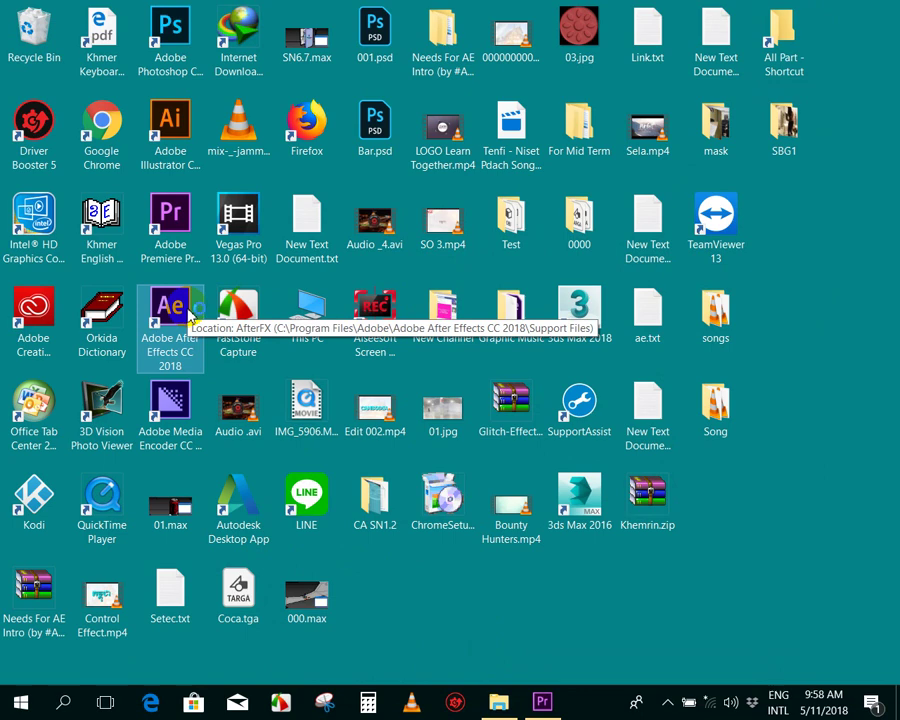
double_click(190, 313)
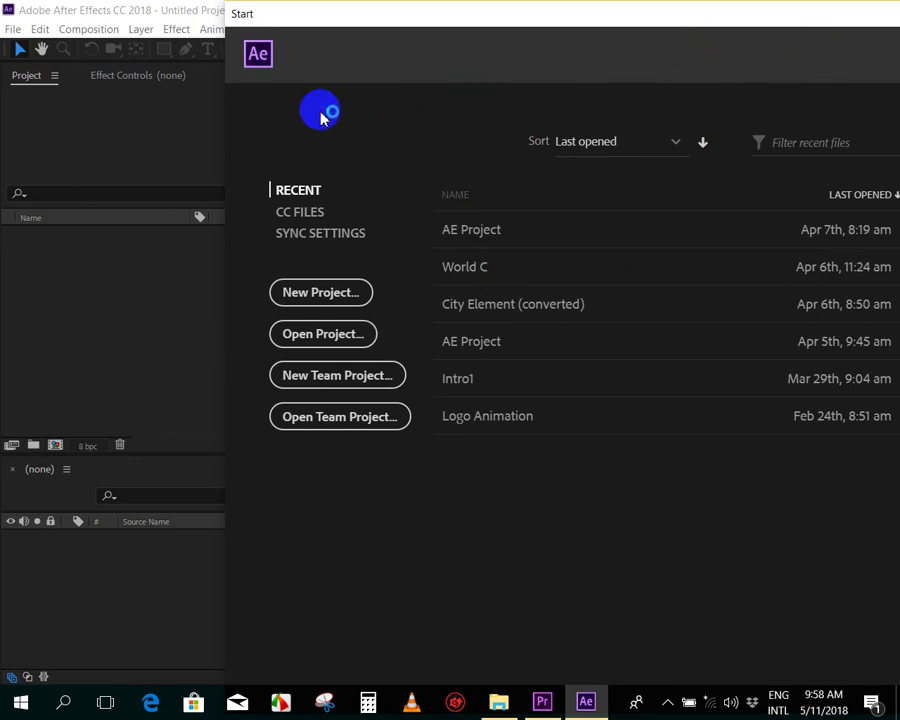
- Dismiss the Start screen and open the import dialog from the Project panel
drag(472, 14, 613, 160)
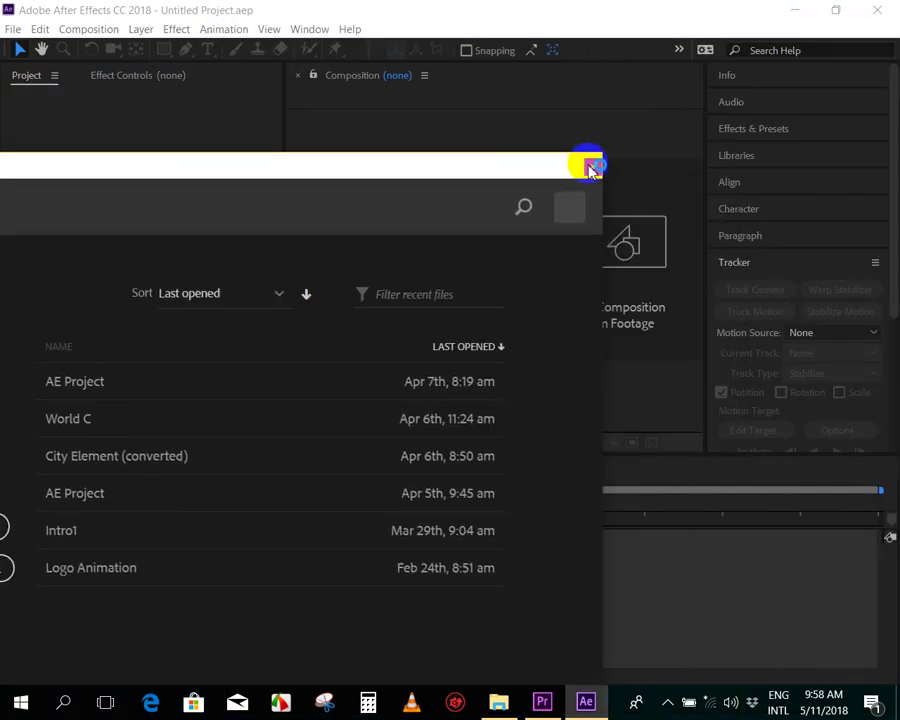
click(593, 167)
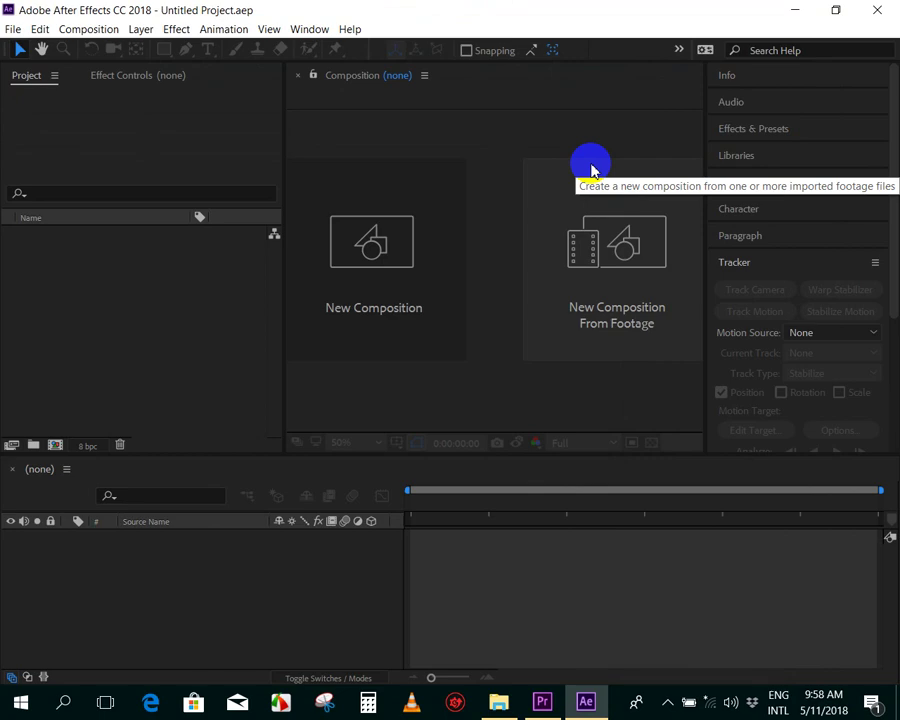
double_click(164, 294)
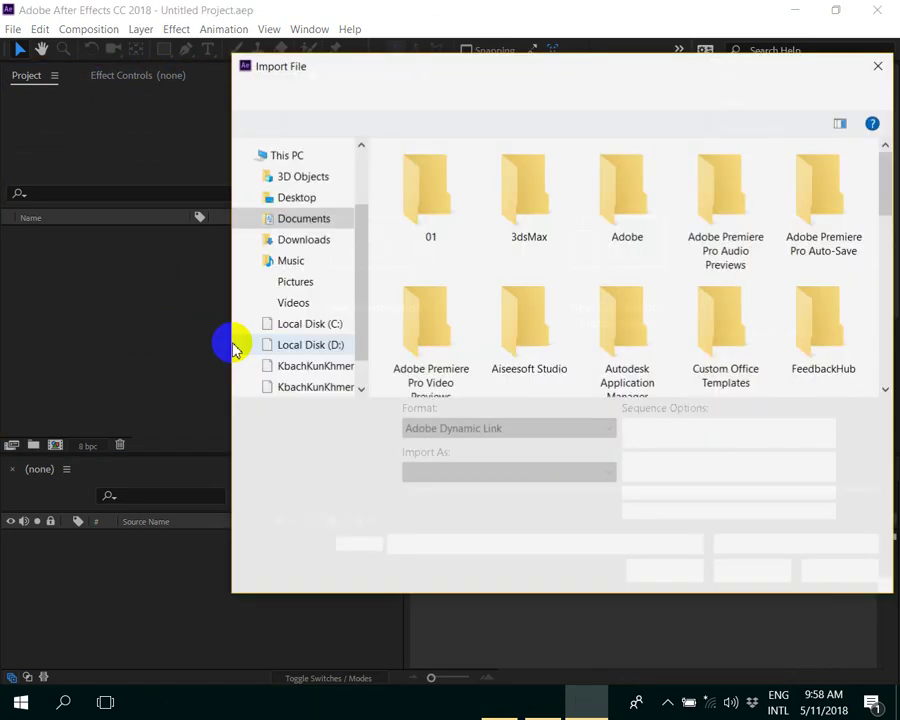
- Import Mask.mp4 from D:\SETEC Institute\Prepare for Premiere Class\20-Mask Object
drag(492, 70, 339, 44)
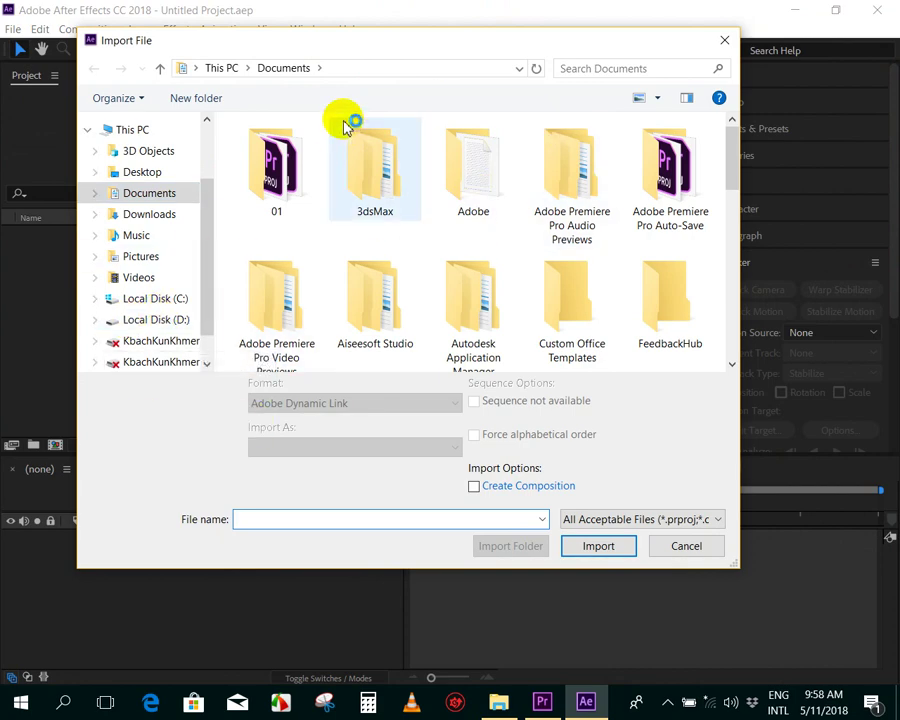
click(177, 318)
click(309, 267)
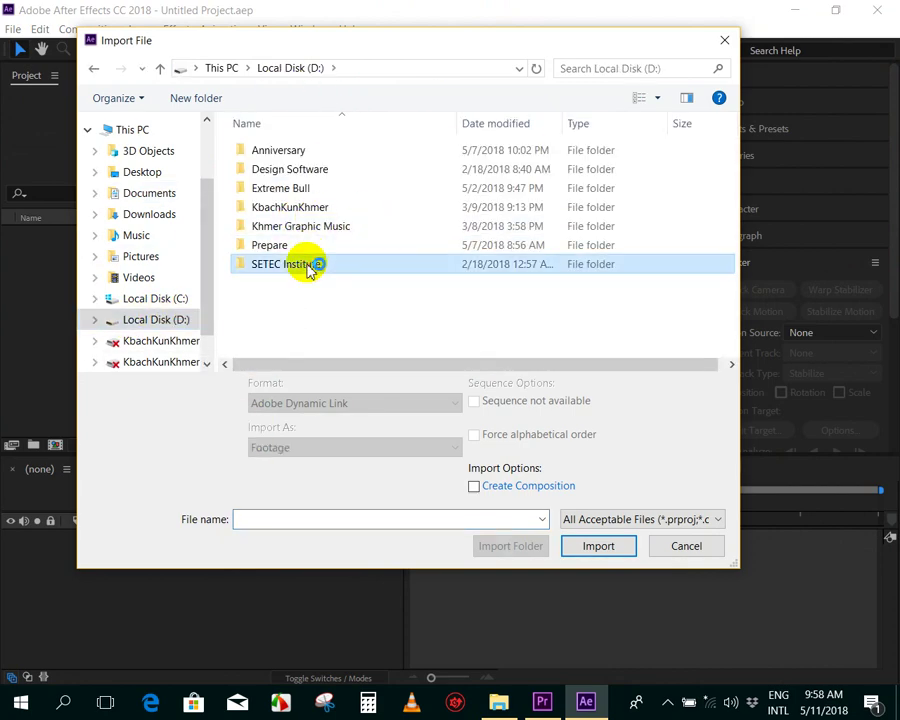
double_click(309, 267)
double_click(325, 226)
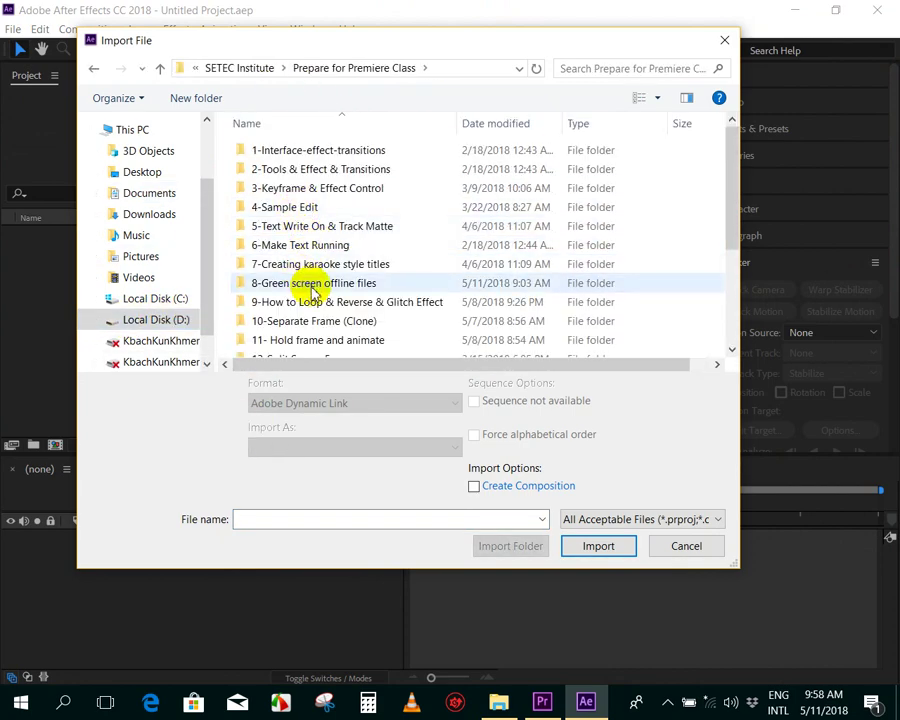
scroll(394, 286, down, 2)
scroll(395, 287, down, 1)
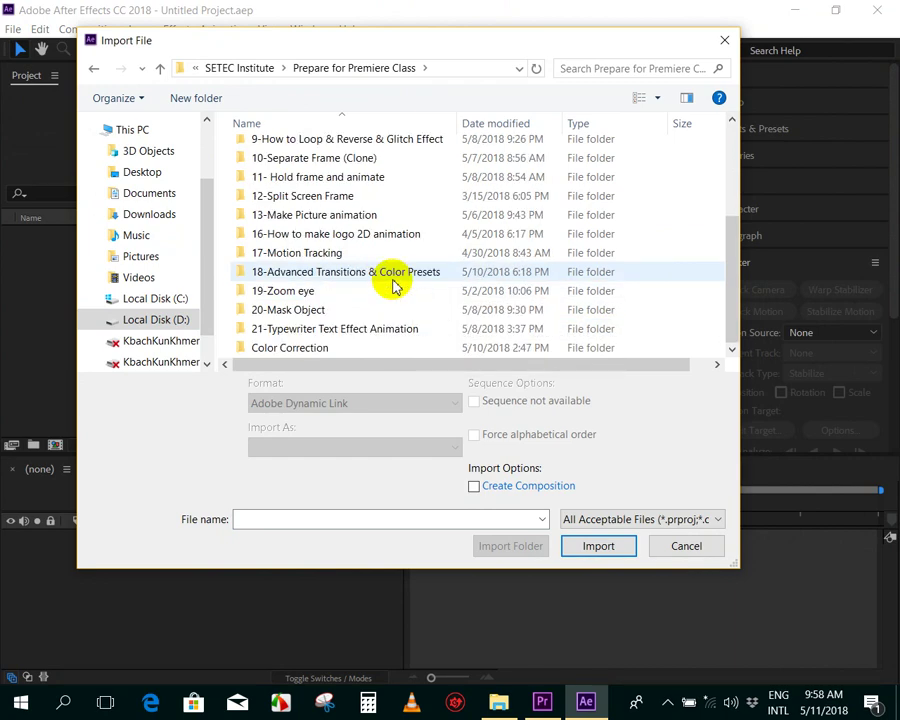
double_click(297, 309)
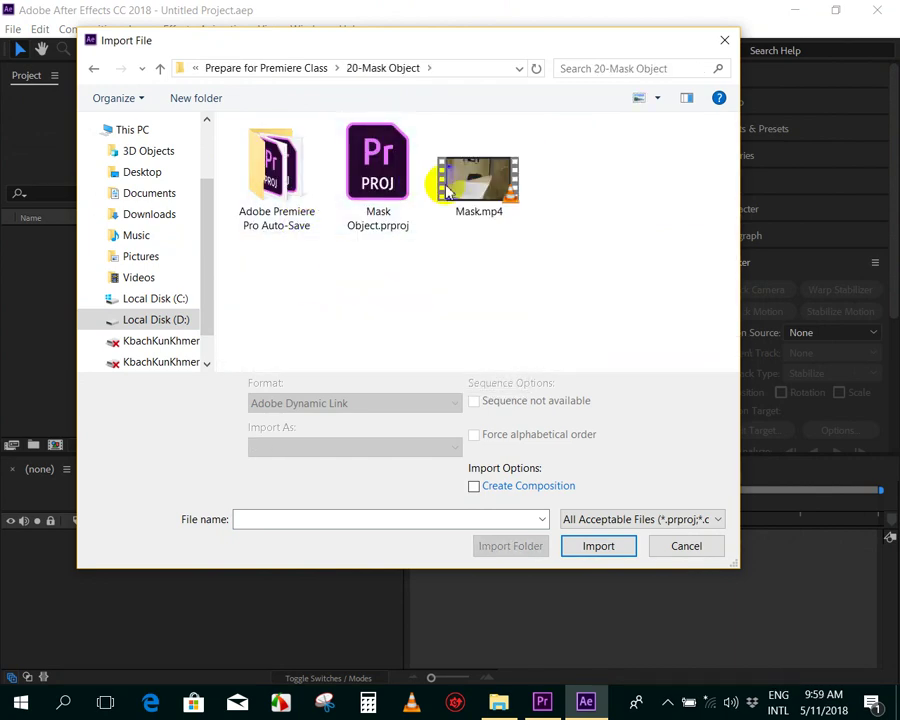
double_click(447, 190)
mouse_move(19, 242)
mouse_down()
mouse_move(55, 440)
mouse_move(362, 378)
mouse_up()
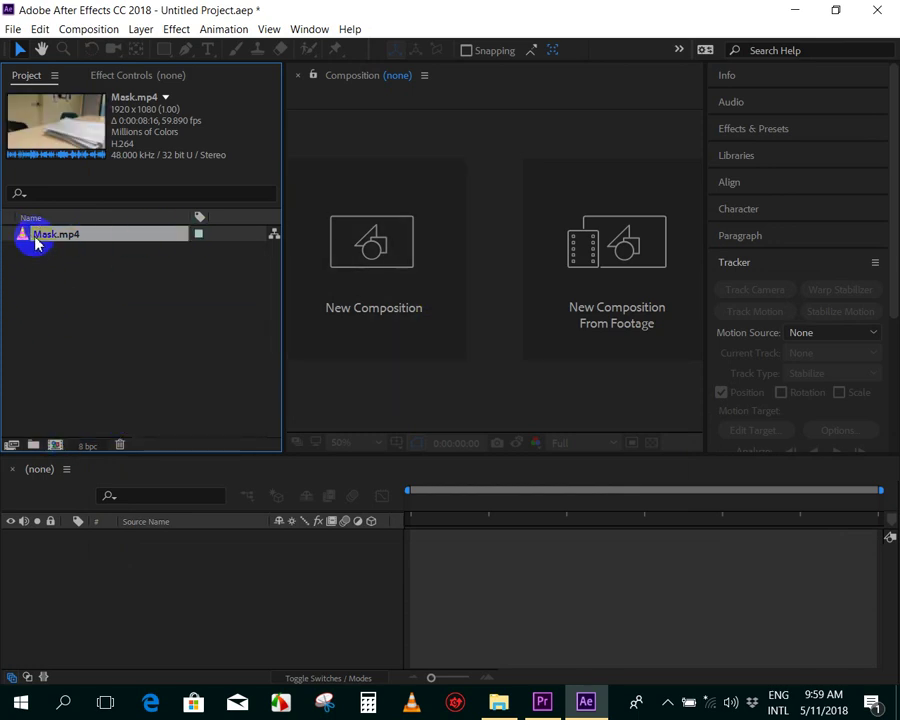
- Create the Mask composition from Mask.mp4 and preview the footage
drag(28, 234, 58, 440)
scroll(504, 302, down, 4)
scroll(580, 280, up, 2)
drag(425, 512, 772, 518)
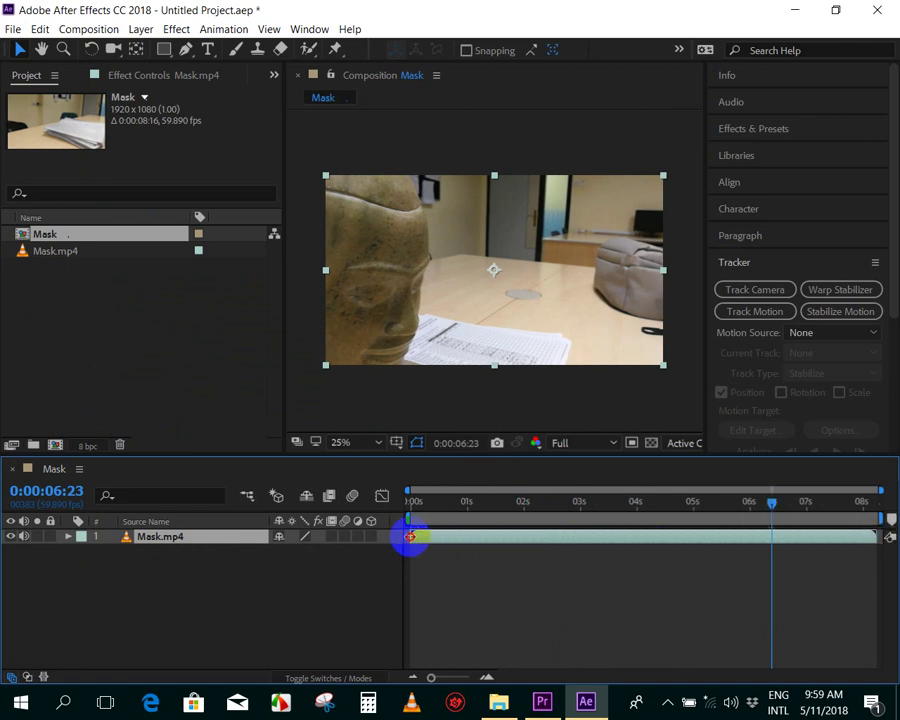
mouse_move(486, 503)
mouse_down()
mouse_move(697, 528)
mouse_move(698, 514)
mouse_up()
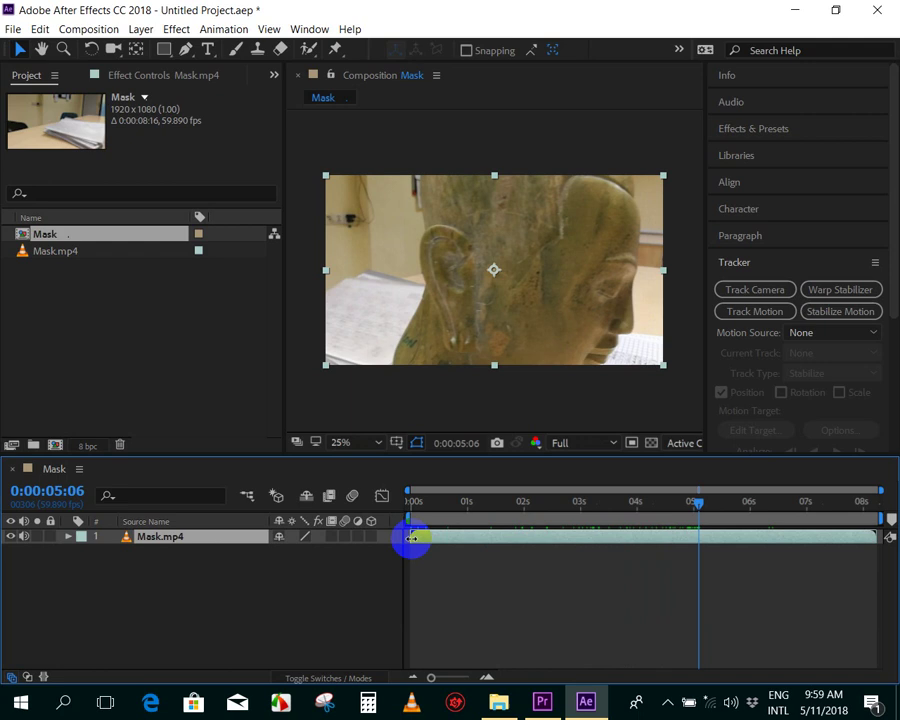
- Trim the layer's opening, slide it back to 0s, and go to the statue-head frame
mouse_move(416, 538)
mouse_down()
mouse_move(476, 538)
mouse_move(444, 533)
mouse_up()
click(410, 507)
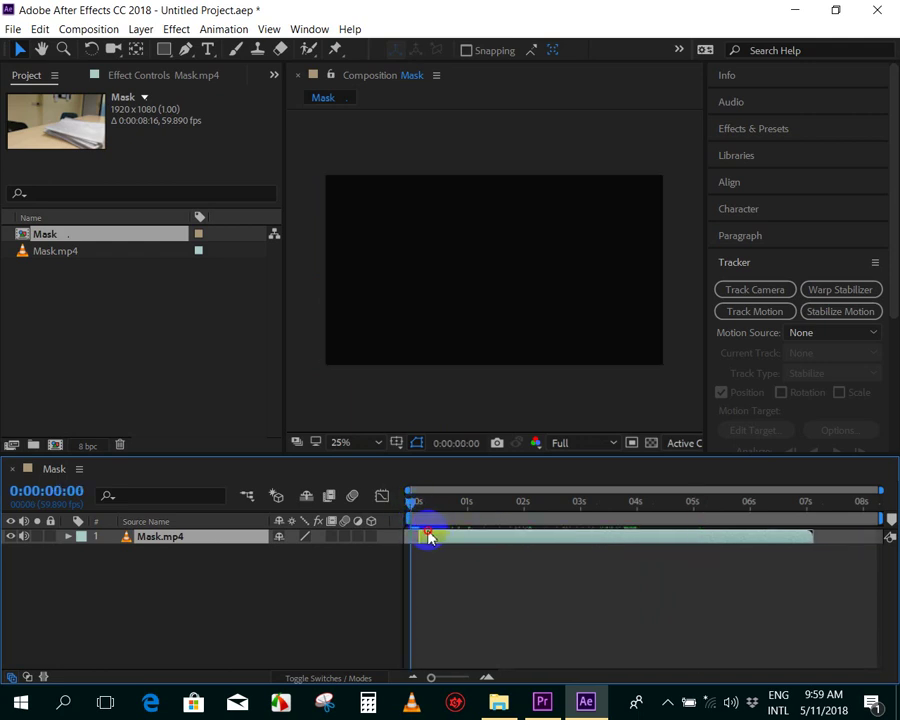
drag(422, 540, 420, 536)
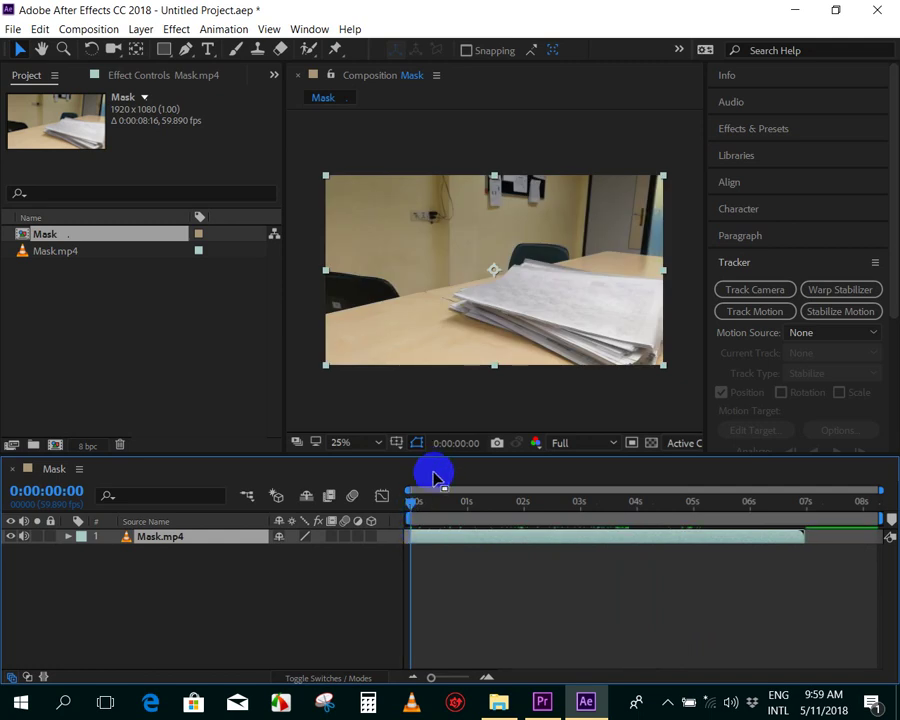
mouse_move(427, 506)
mouse_down()
mouse_move(636, 518)
mouse_move(625, 515)
mouse_up()
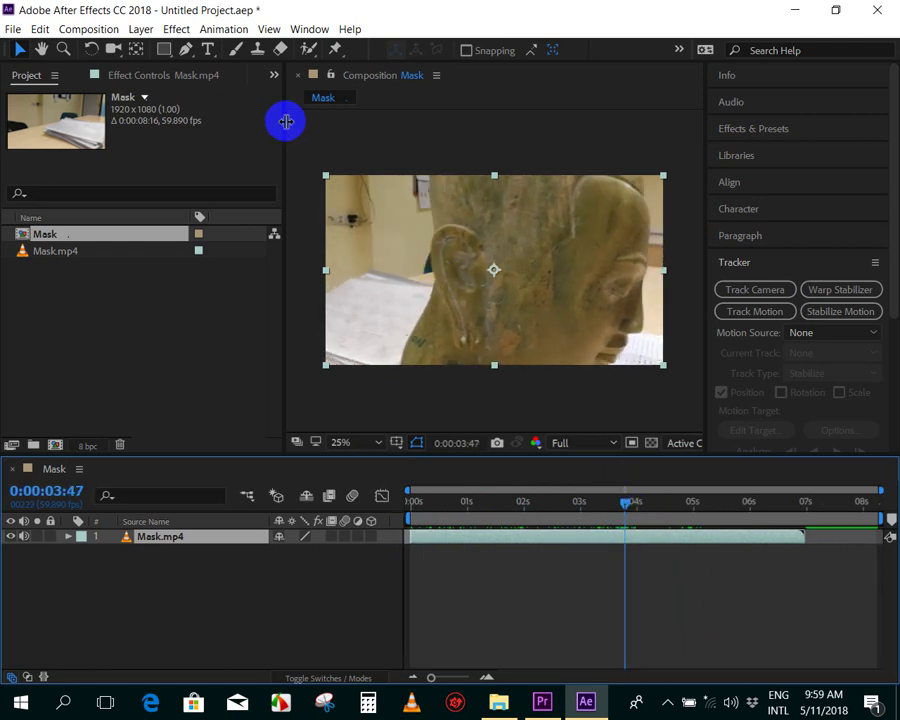
- Select the Pen tool and maximize the viewer, zoomed to 200% on the statue's edge
click(186, 49)
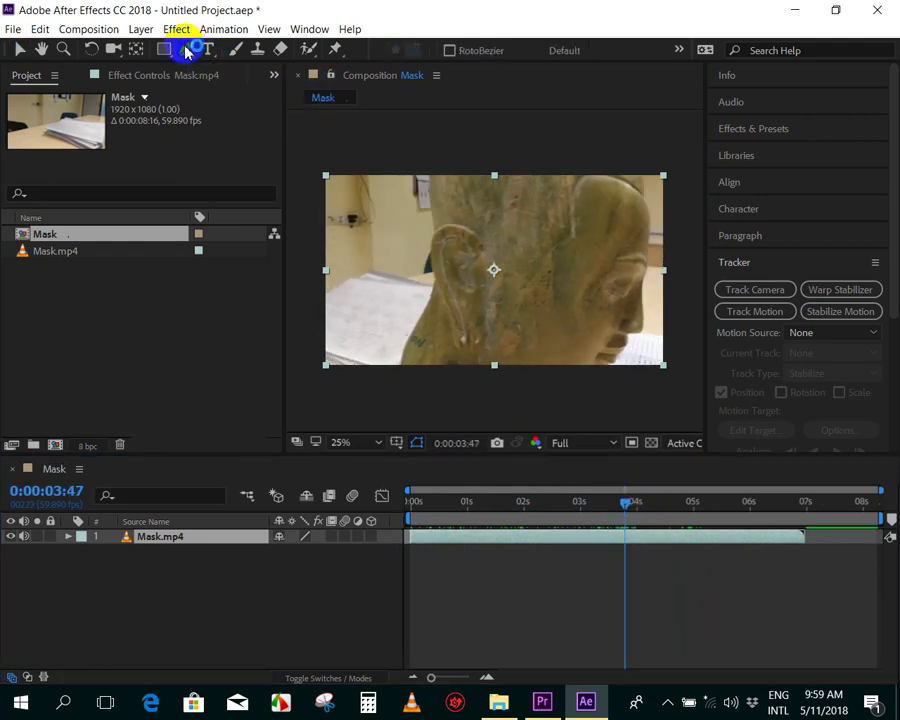
right_click(413, 137)
click(399, 146)
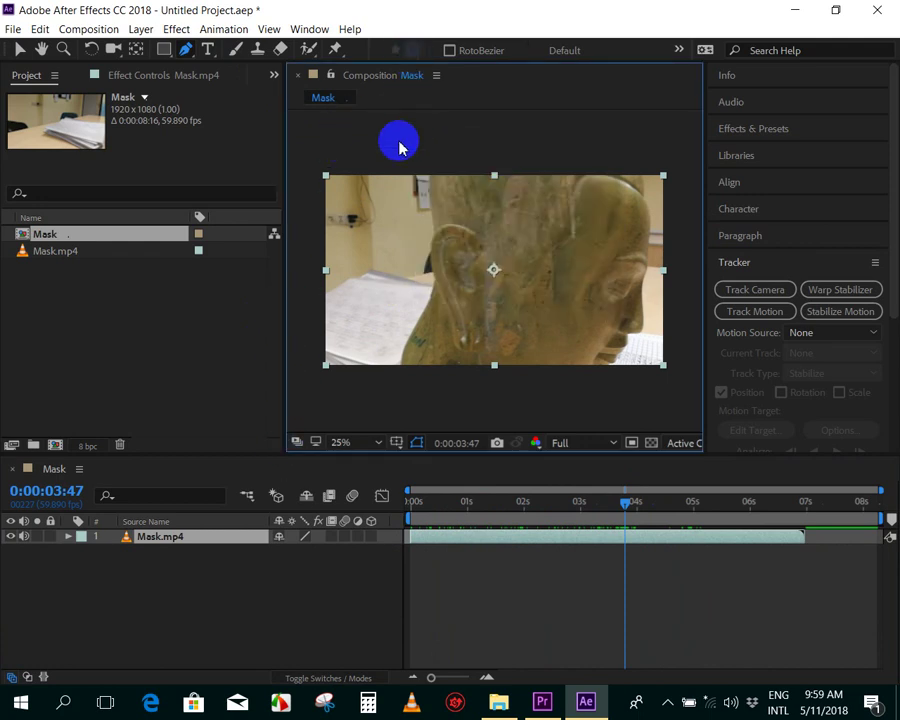
key(grave)
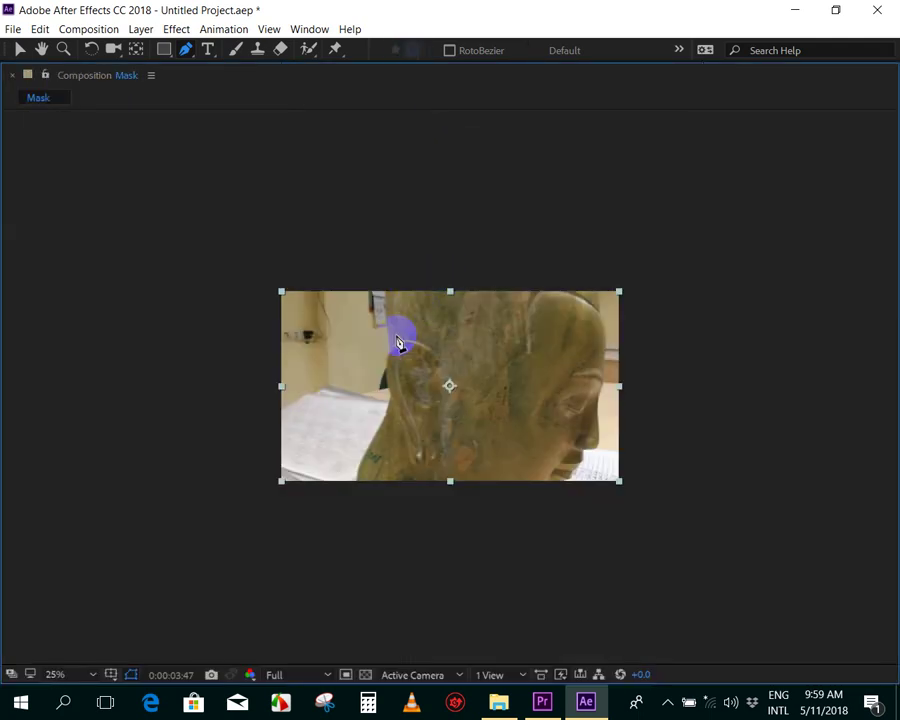
key(period)
key(period)
key(period)
mouse_move(571, 302)
mouse_down()
mouse_move(107, 417)
mouse_move(297, 428)
mouse_up()
key(g)
key(period)
key(period)
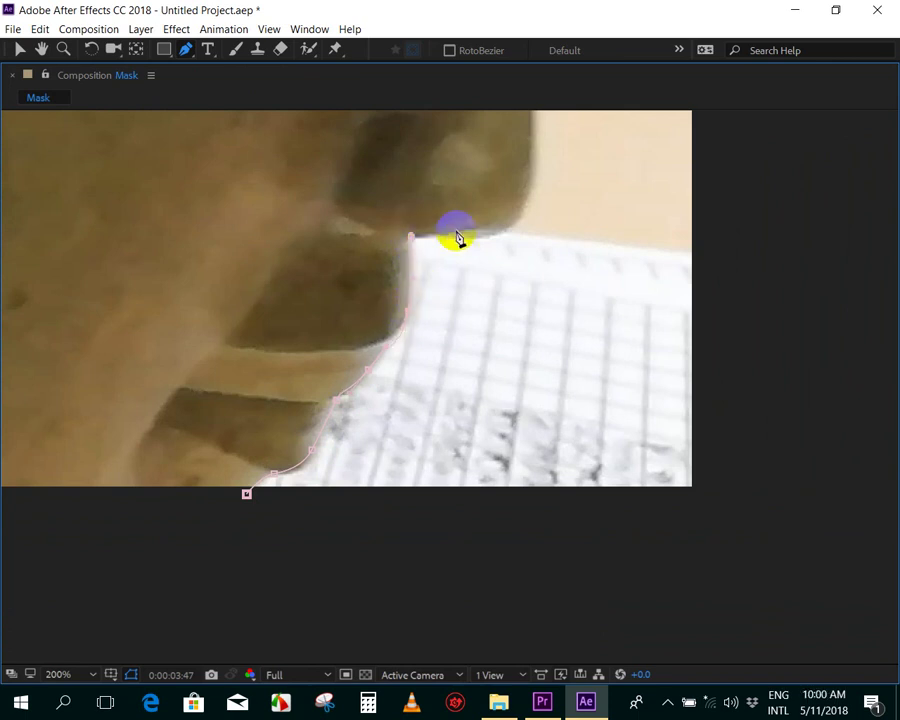
- Trace curved mask points along the face profile up to the top of the head
mouse_move(530, 206)
mouse_down()
mouse_move(580, 170)
mouse_move(490, 420)
mouse_up()
mouse_move(455, 336)
mouse_down()
mouse_move(450, 276)
mouse_move(464, 332)
mouse_move(426, 356)
mouse_move(431, 312)
mouse_up()
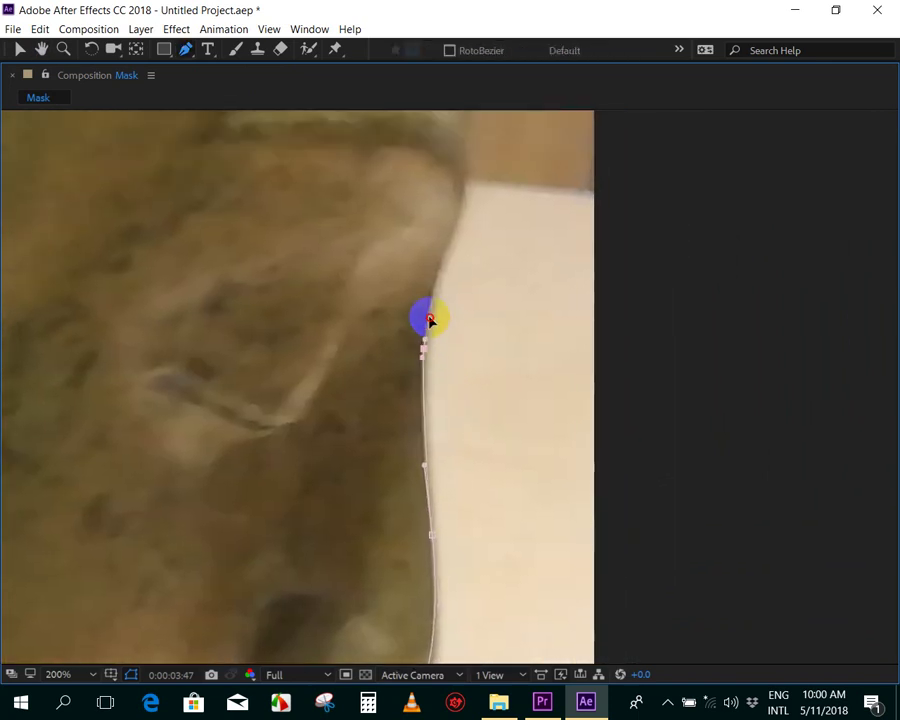
drag(505, 247, 454, 442)
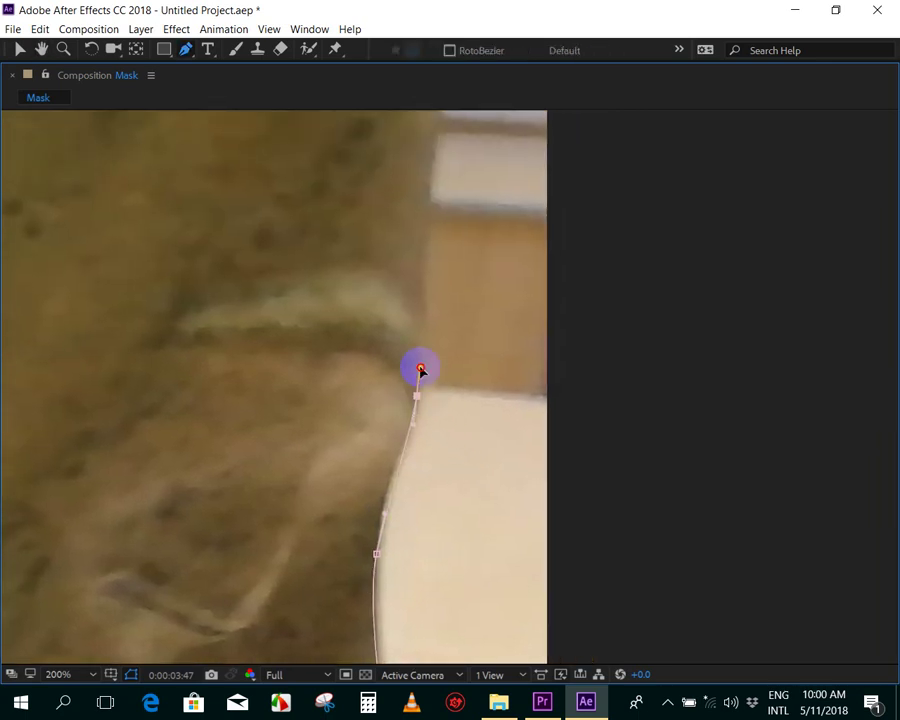
mouse_move(478, 192)
mouse_down()
mouse_move(436, 362)
mouse_move(365, 364)
mouse_up()
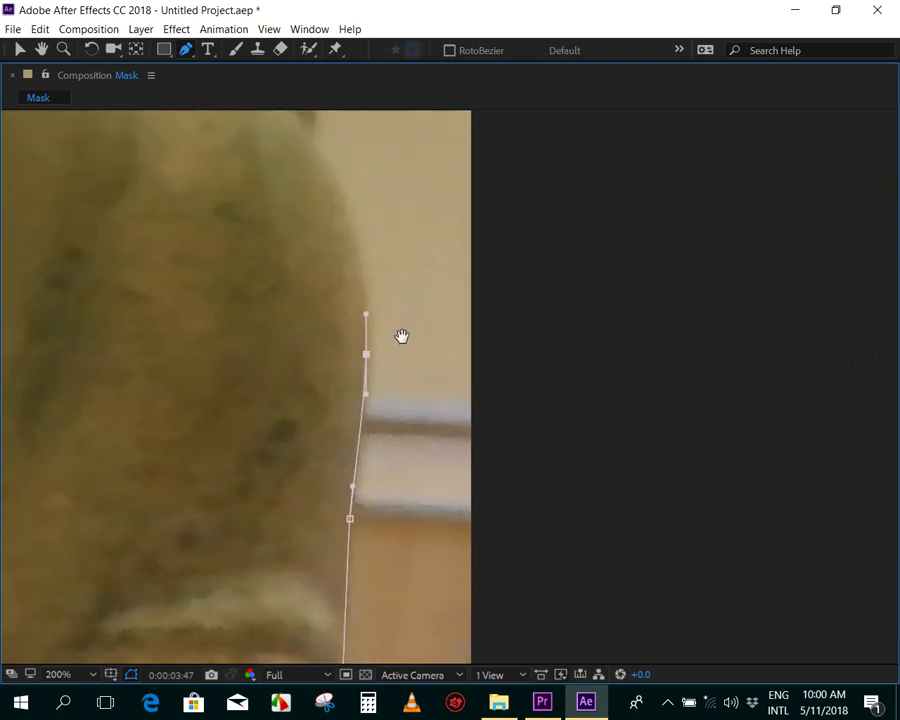
scroll(400, 336, up, 3)
drag(337, 286, 329, 264)
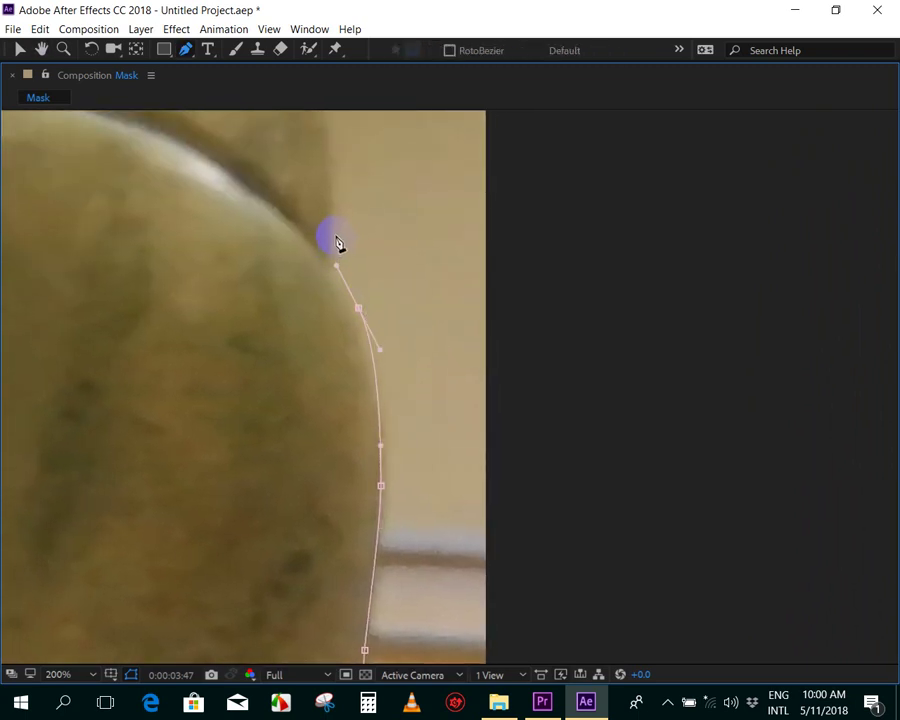
scroll(392, 466, up, 3)
scroll(362, 444, up, 2)
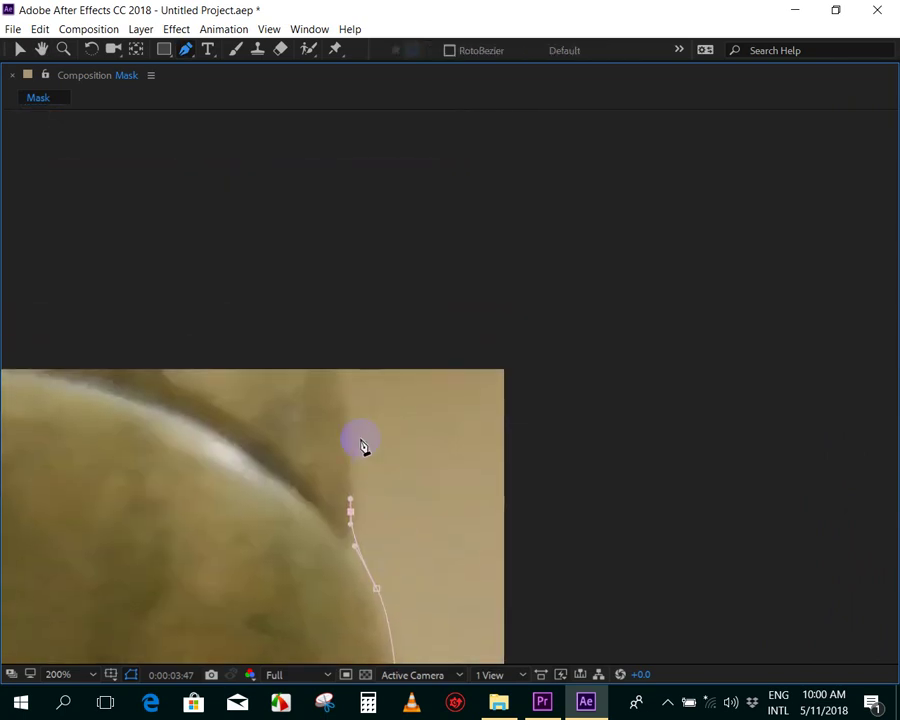
click(335, 341)
scroll(335, 341, down, 8)
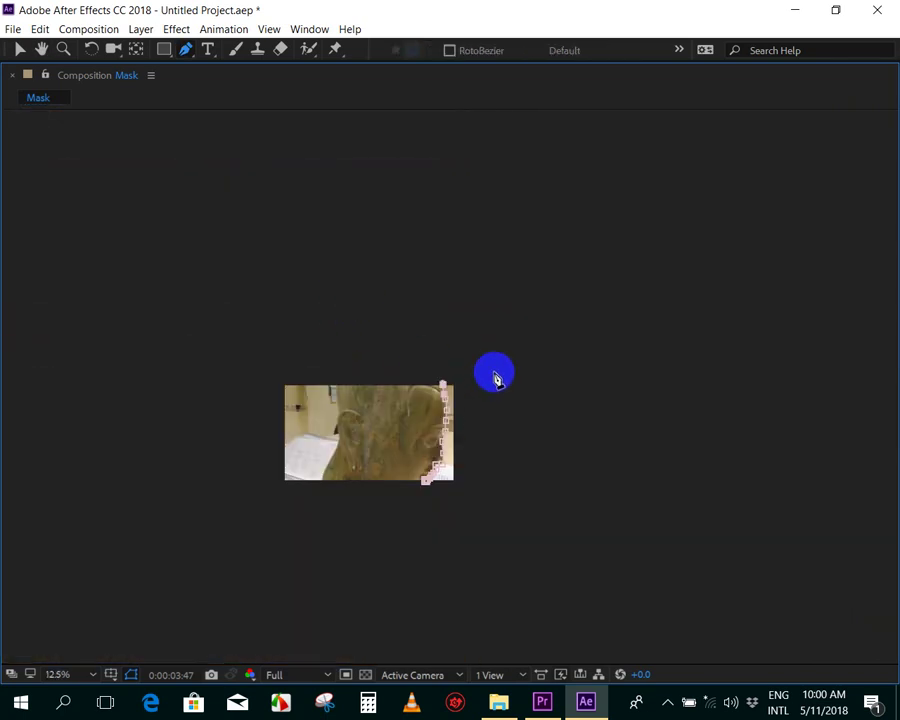
scroll(420, 420, up, 4)
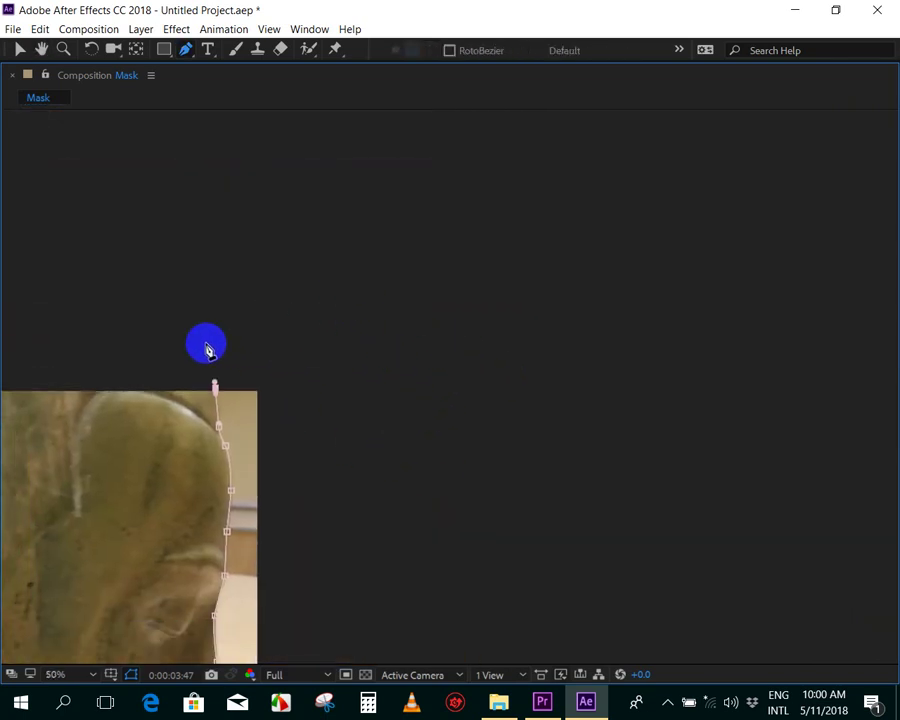
- Extend the mask right and down past the frame, close it, and restore the workspace
click(204, 340)
click(510, 339)
click(729, 338)
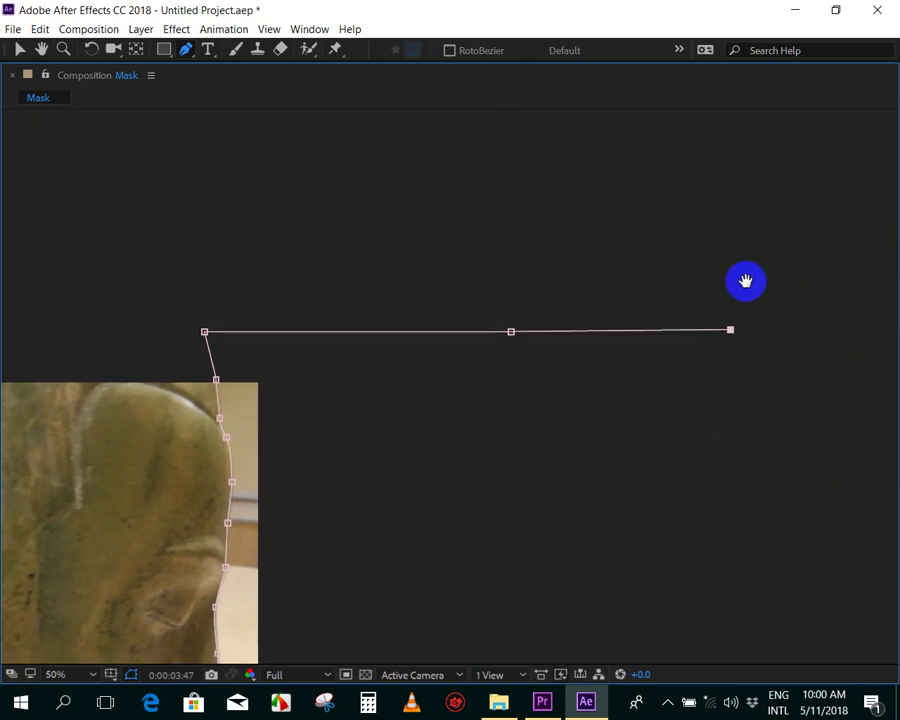
scroll(742, 278, down, 5)
click(771, 583)
click(144, 582)
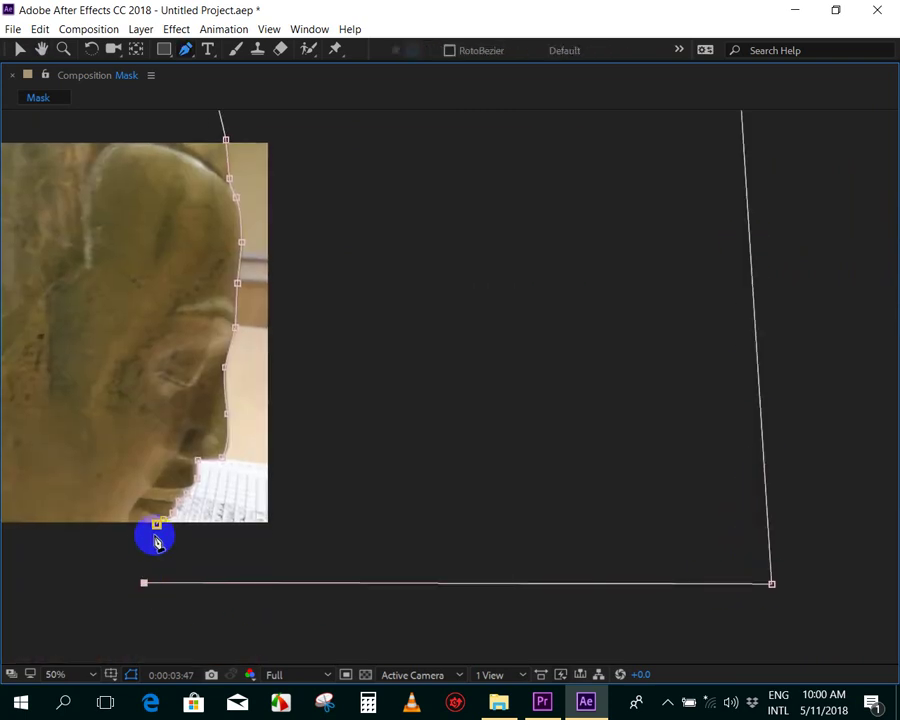
click(155, 524)
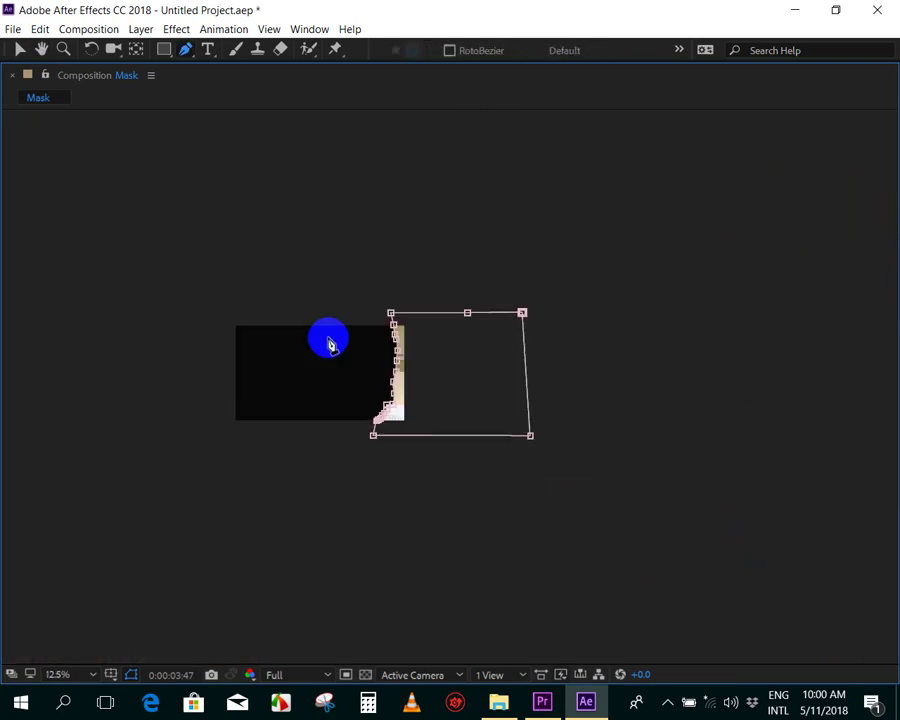
key(comma)
key(comma)
key(comma)
key(grave)
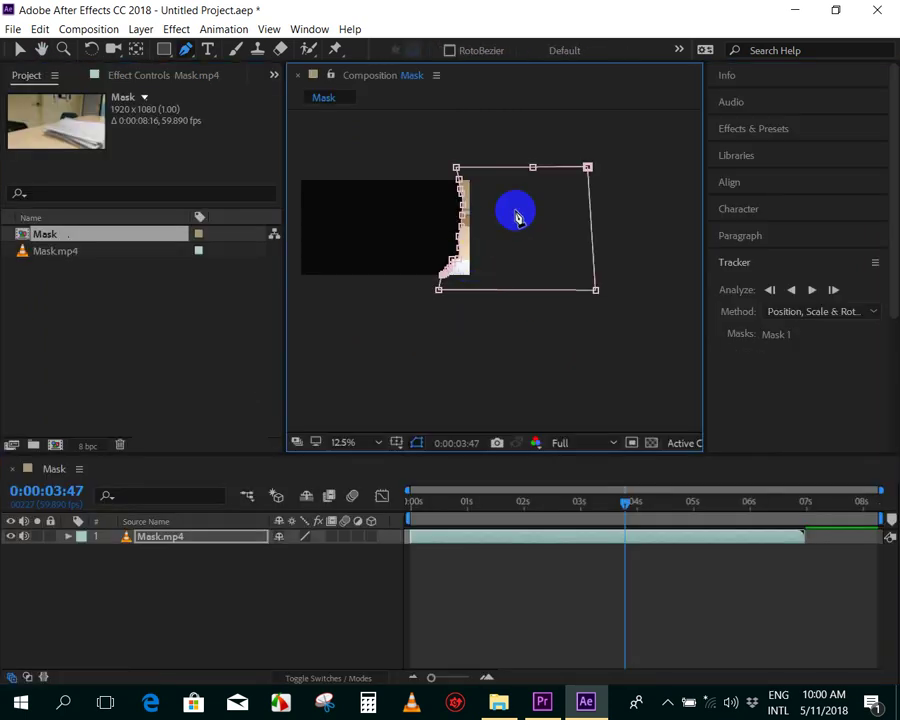
- Check Inverted on Mask 1 and start the Mask Path and Mask Feather stopwatches
click(68, 538)
click(84, 553)
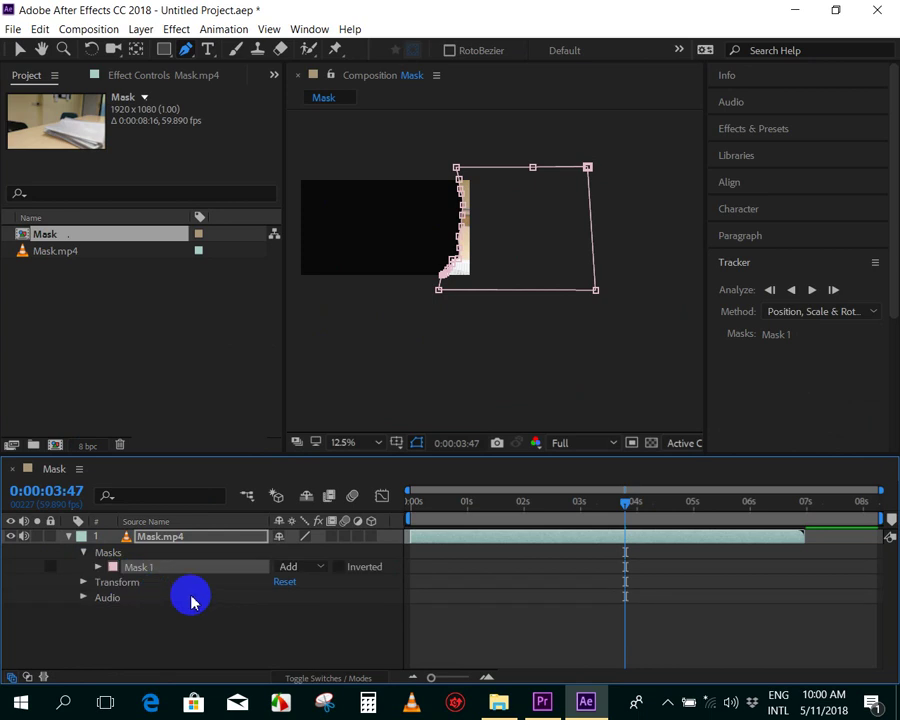
click(340, 568)
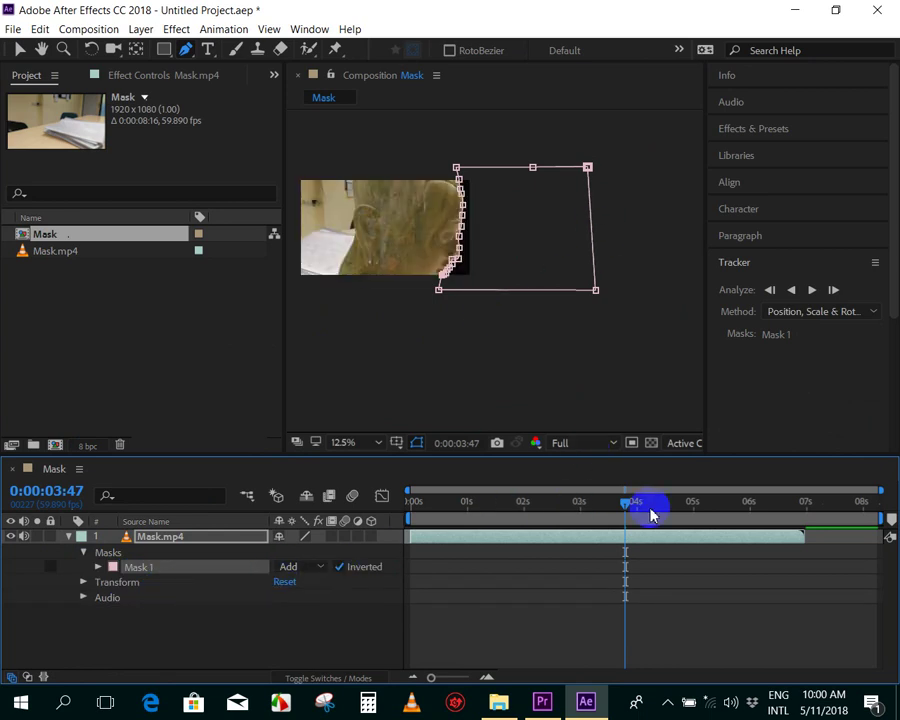
click(100, 567)
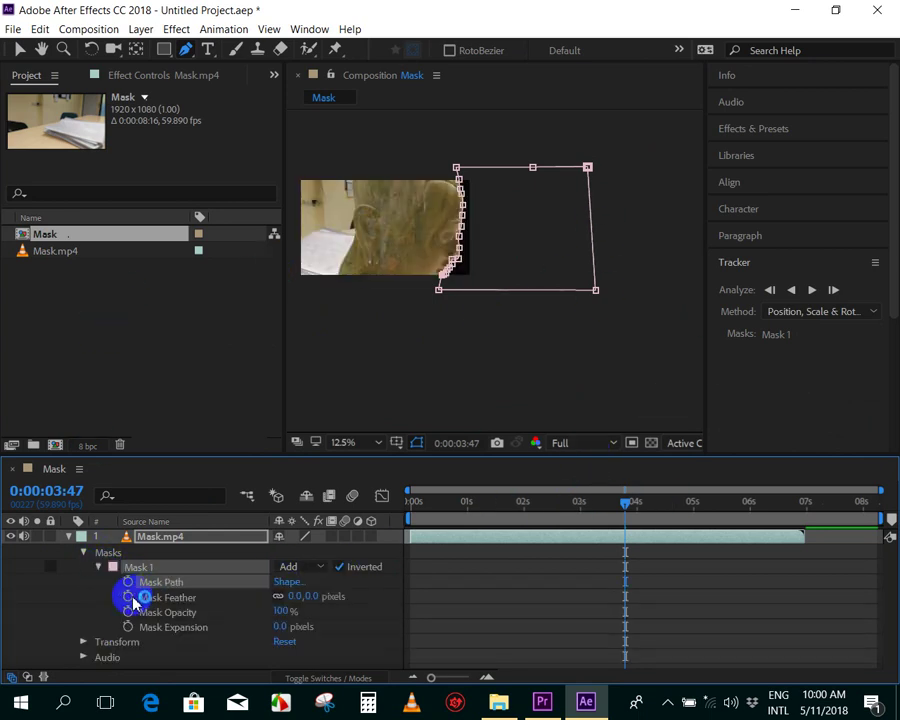
click(128, 583)
click(128, 597)
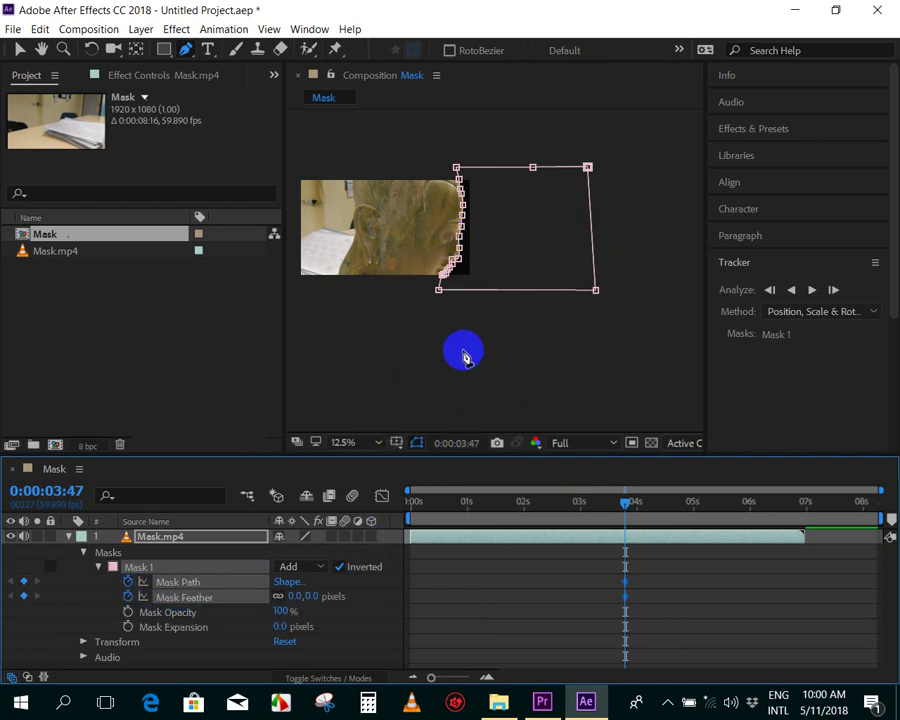
right_click(472, 351)
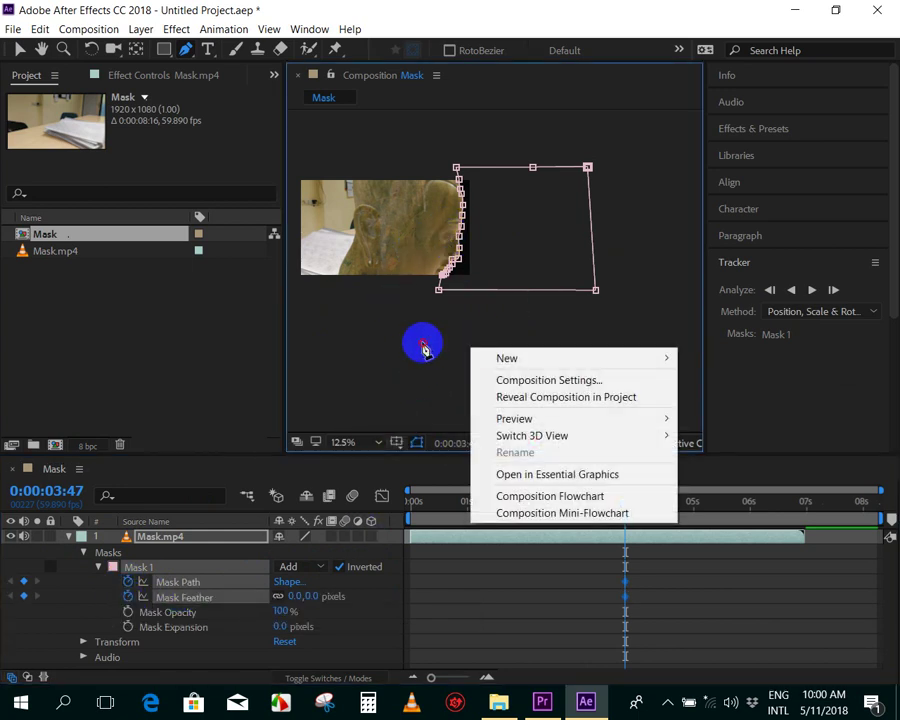
- Maximize the viewer on the face and advance one frame to 0:00:03:48
click(424, 347)
key(grave)
scroll(464, 278, up, 4)
mouse_move(488, 382)
mouse_down()
mouse_move(538, 288)
mouse_move(597, 239)
mouse_up()
scroll(601, 376, down, 3)
drag(601, 376, 585, 474)
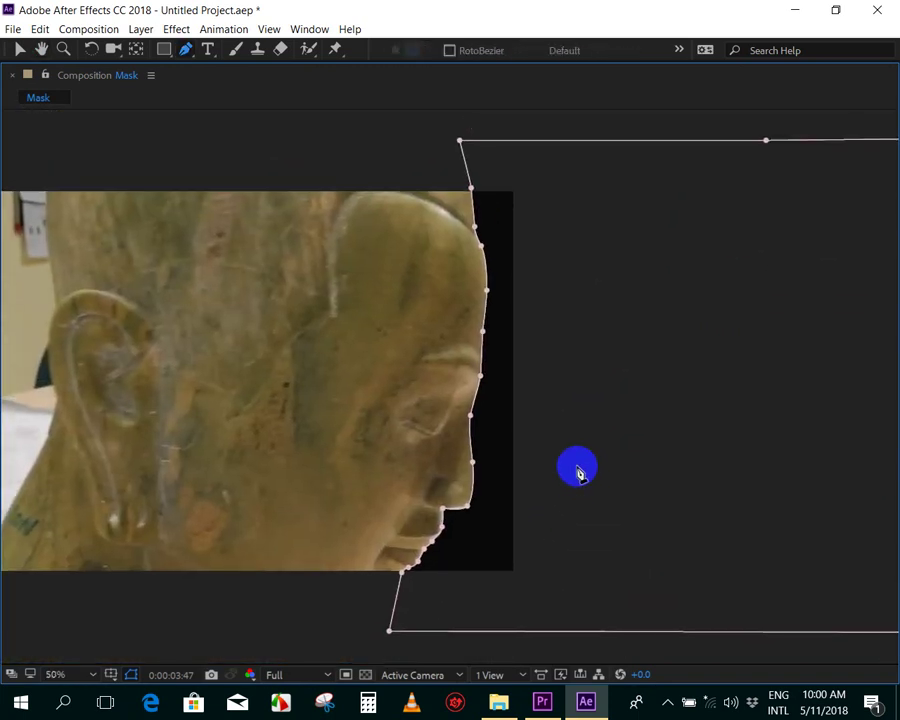
scroll(600, 465, up, 2)
scroll(542, 443, down, 2)
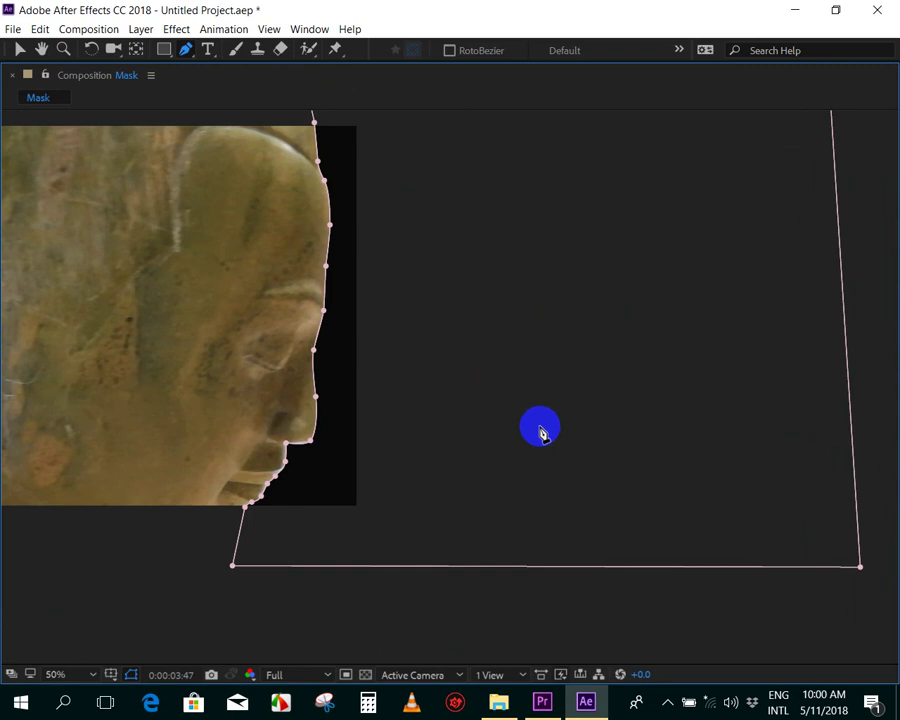
key(Page_Down)
- With the Selection tool, move the chin and lip mask points onto the face edge
scroll(355, 338, up, 2)
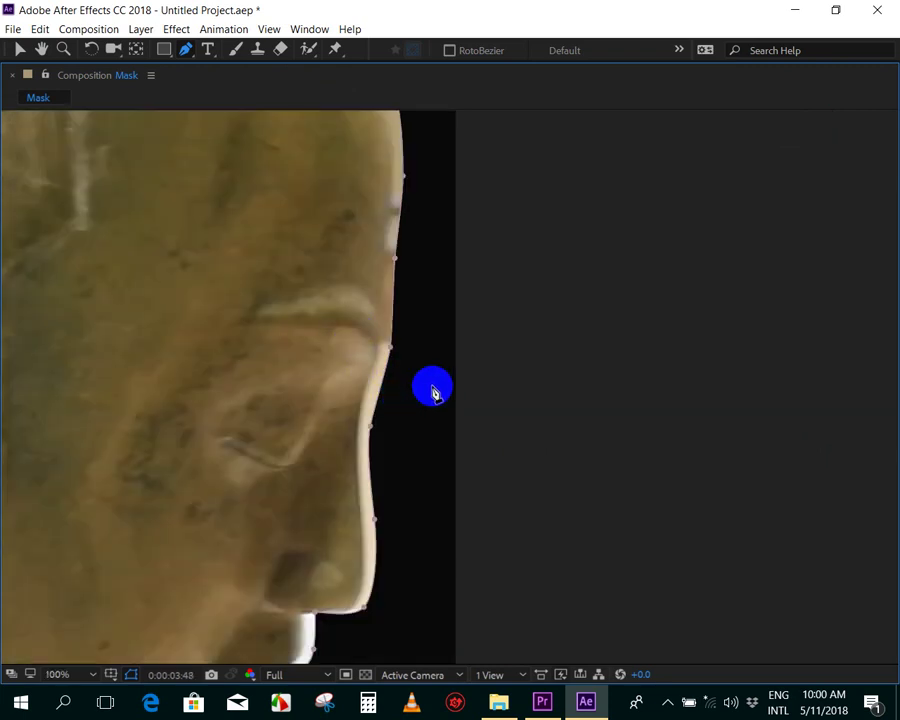
drag(433, 391, 528, 248)
click(22, 57)
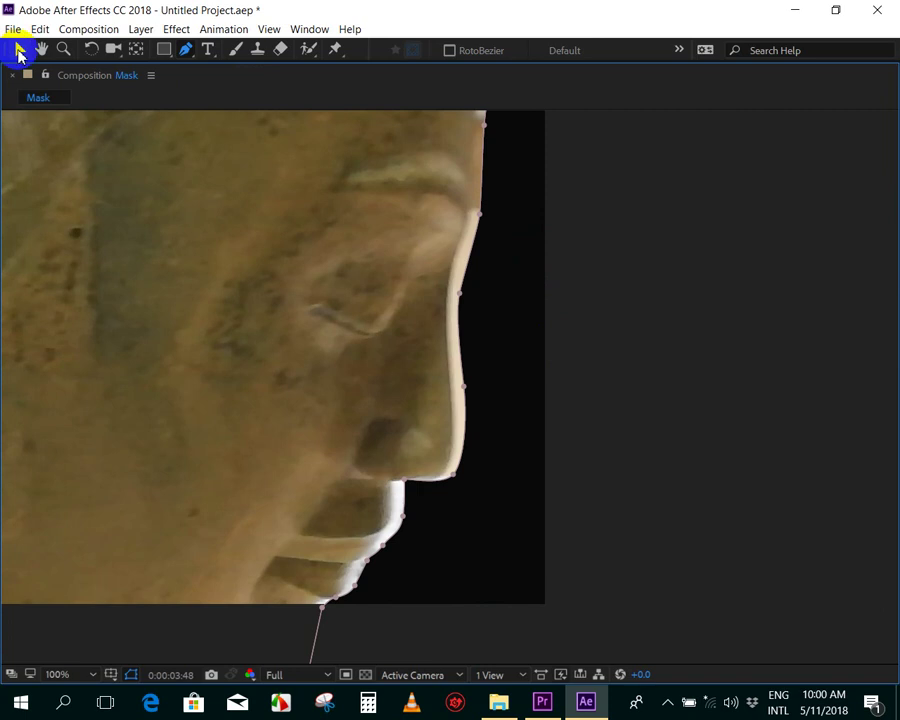
scroll(512, 454, down, 3)
scroll(346, 464, up, 2)
drag(443, 375, 424, 374)
click(505, 343)
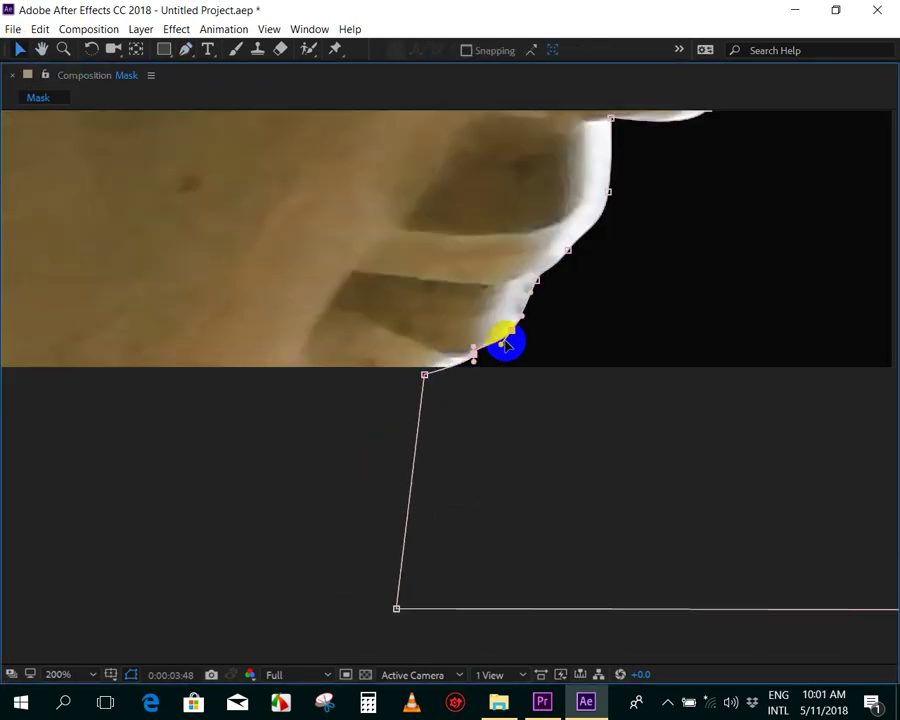
click(512, 328)
drag(516, 333, 505, 334)
click(540, 282)
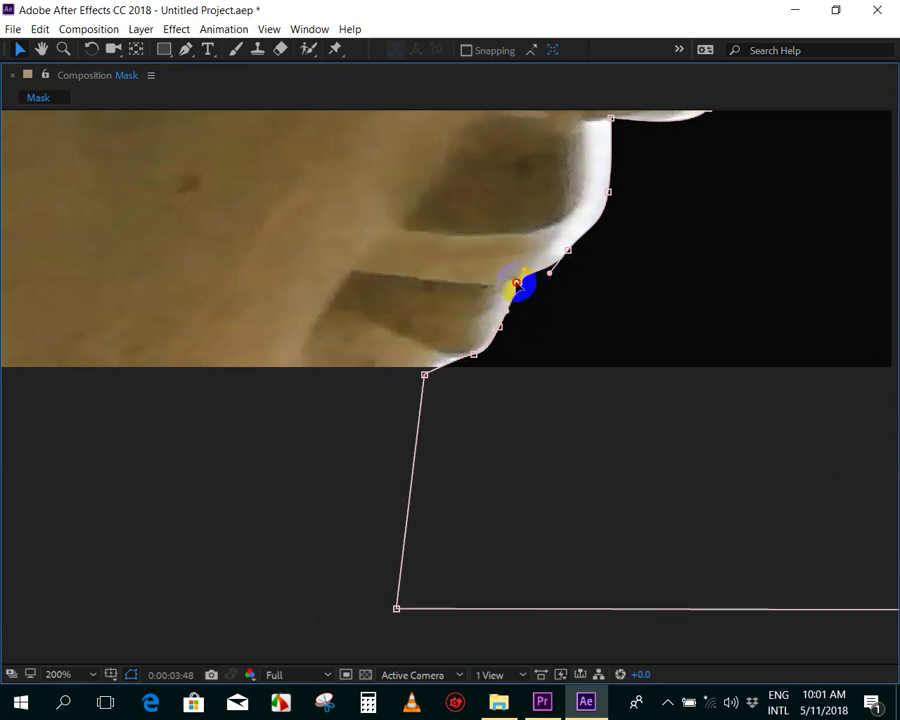
click(569, 250)
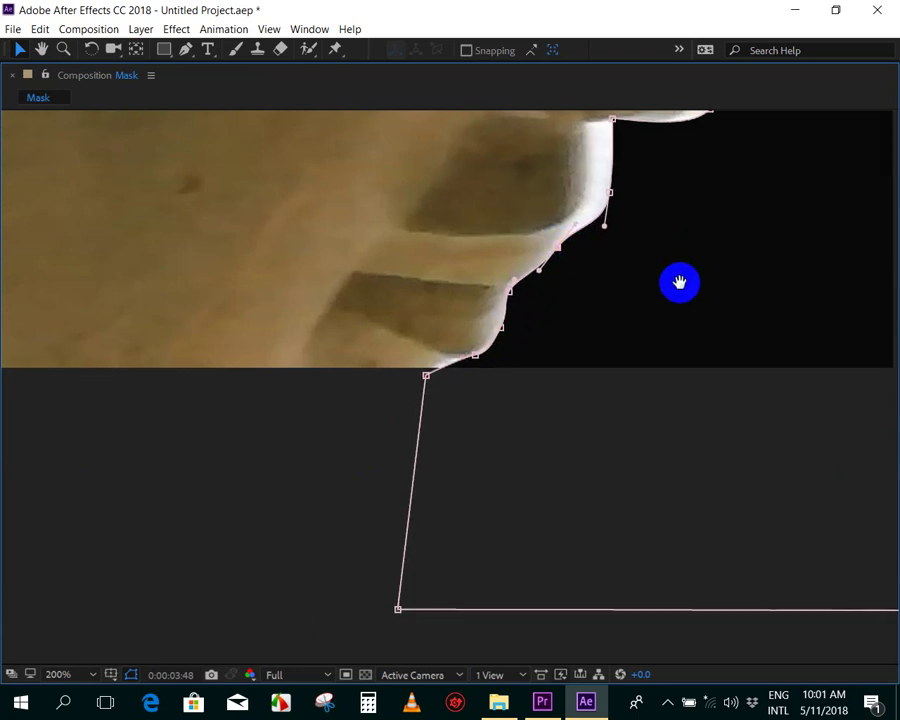
drag(676, 280, 617, 466)
drag(546, 376, 538, 374)
drag(550, 304, 529, 306)
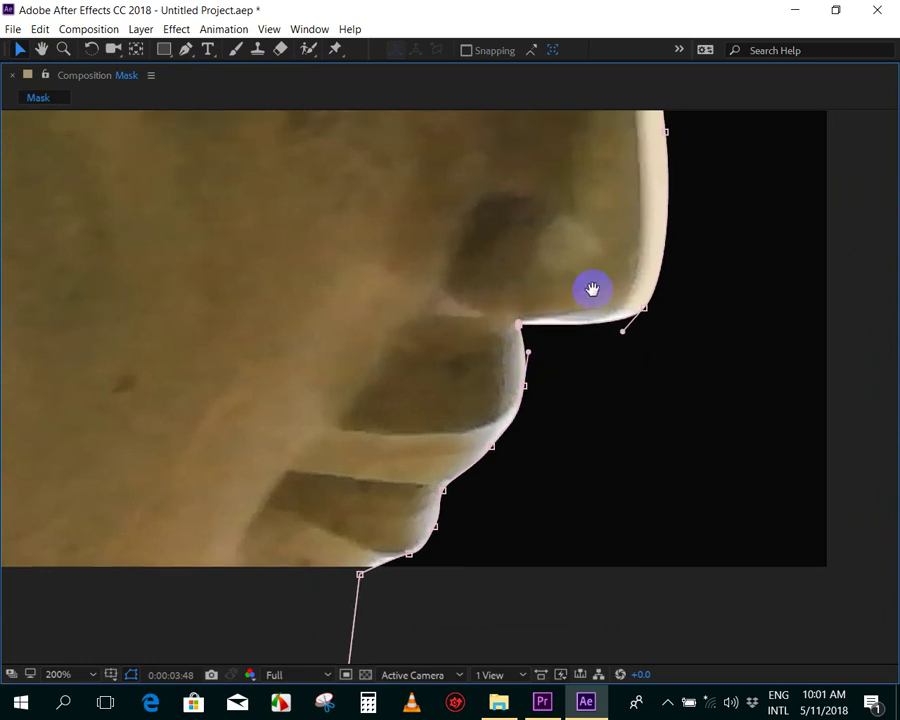
- Refit the nose, brow and forehead mask points onto the face edge
drag(593, 289, 568, 472)
click(555, 449)
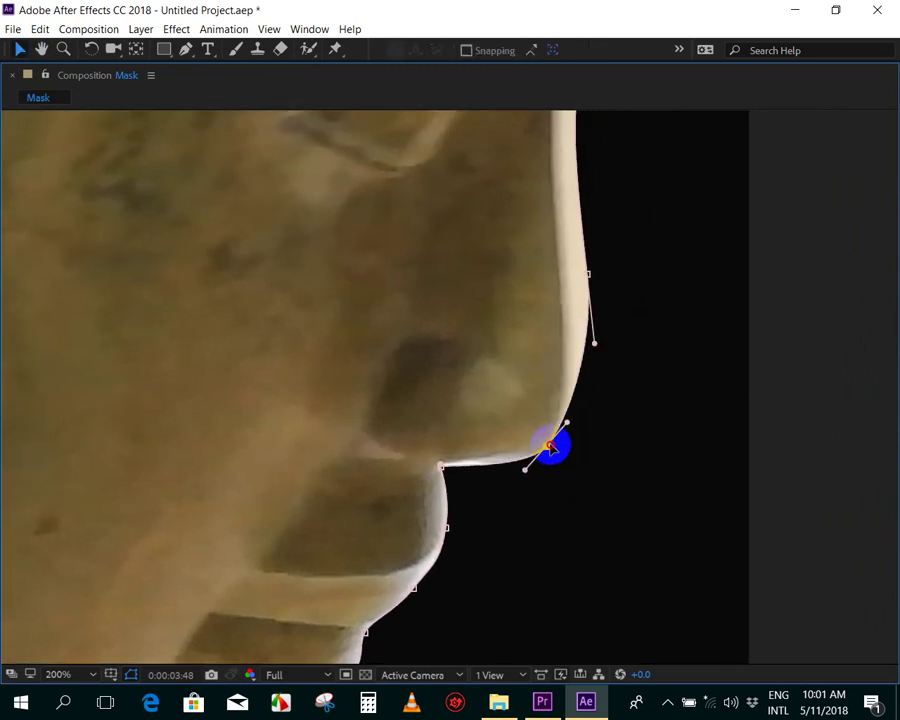
scroll(551, 447, up, 2)
scroll(592, 324, up, 3)
drag(577, 381, 518, 362)
scroll(602, 374, up, 5)
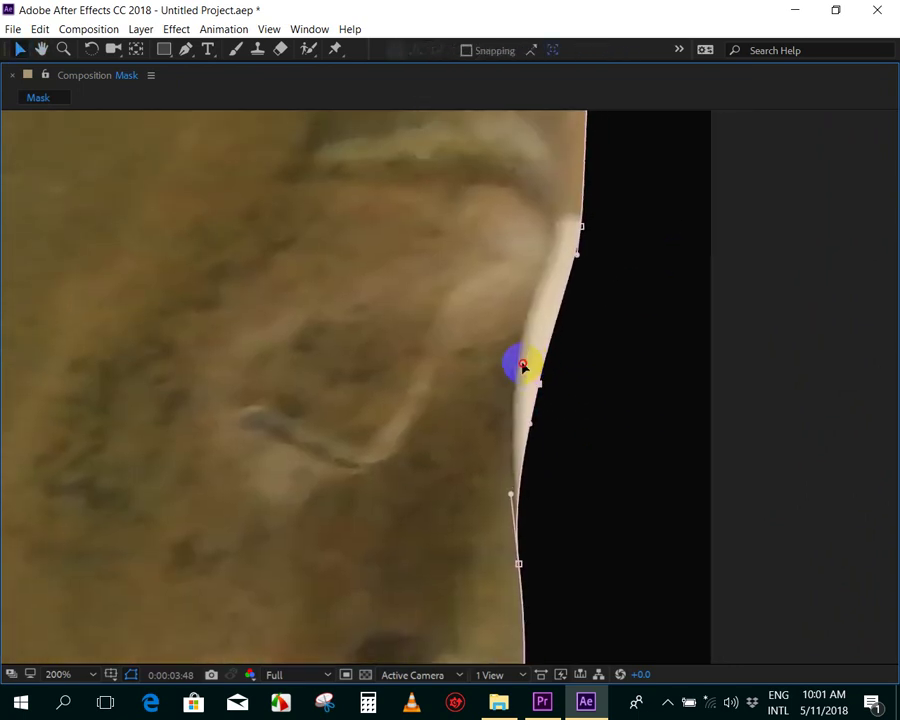
scroll(678, 374, up, 4)
drag(573, 376, 551, 372)
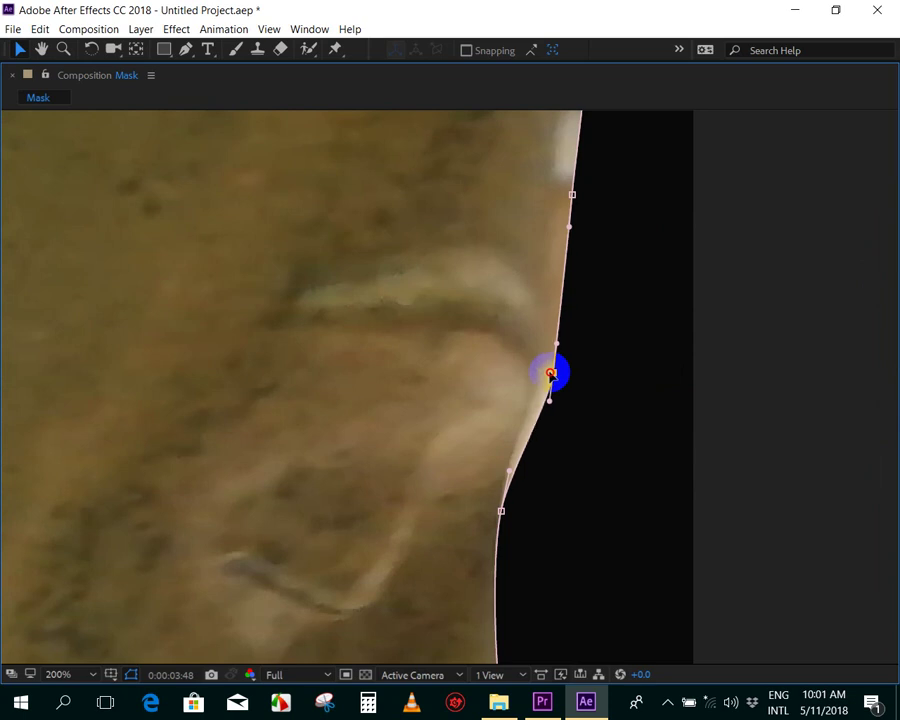
scroll(663, 512, up, 3)
scroll(620, 516, up, 1)
mouse_move(548, 521)
mouse_down()
mouse_move(576, 309)
mouse_move(681, 274)
mouse_move(538, 317)
mouse_up()
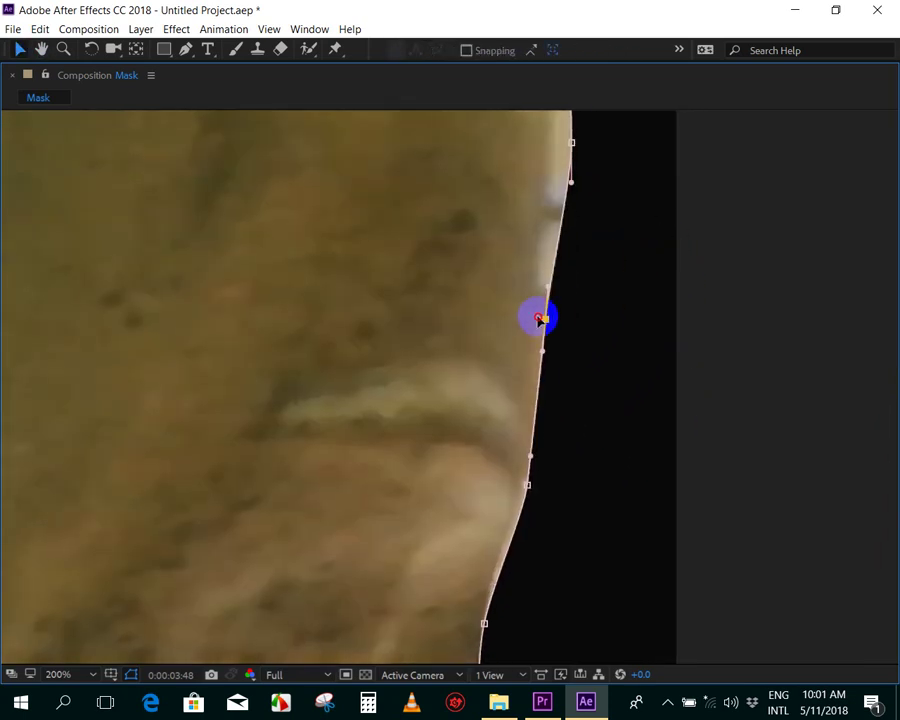
drag(570, 275, 594, 410)
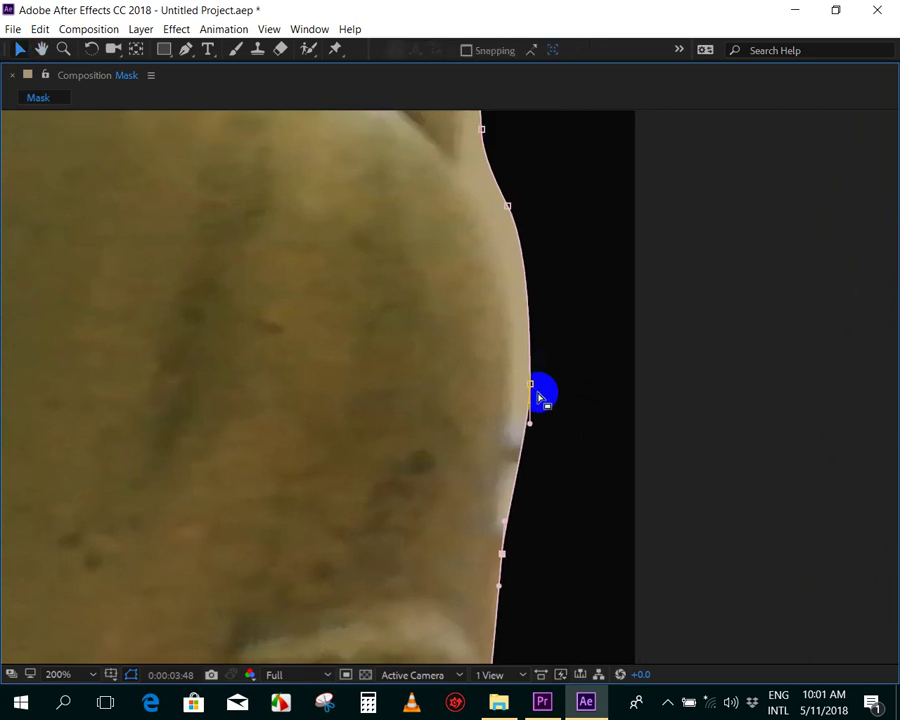
key(ctrl+z)
drag(530, 341, 520, 355)
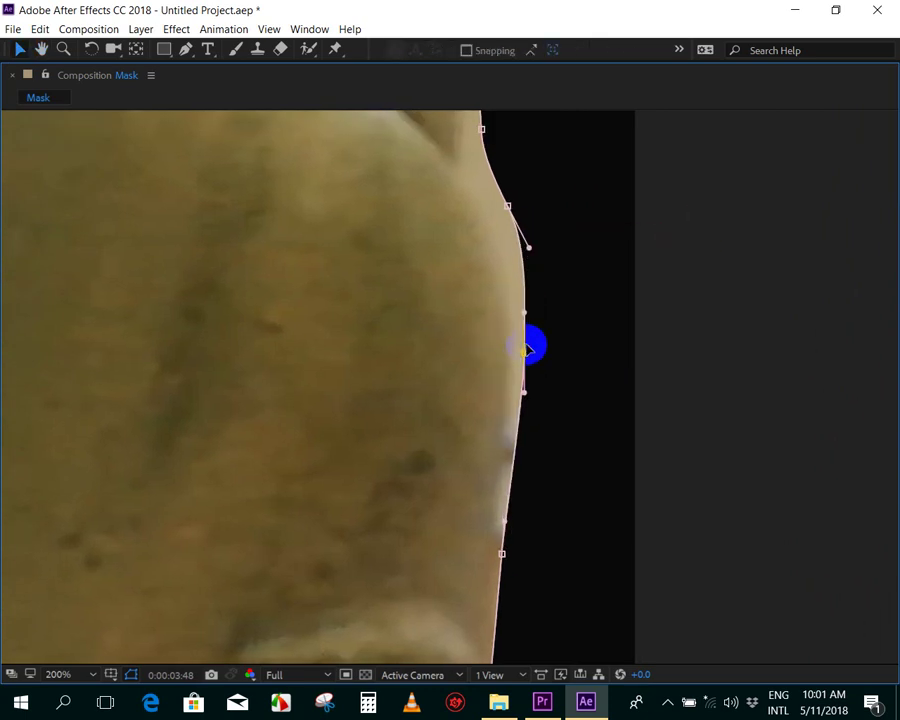
scroll(597, 420, up, 5)
click(512, 400)
drag(649, 298, 501, 390)
mouse_move(503, 312)
mouse_down()
mouse_move(526, 295)
mouse_move(481, 307)
mouse_up()
- Zoom out to check the whole refitted mask, then minimize After Effects
key(comma)
key(comma)
key(comma)
scroll(558, 376, down, 3)
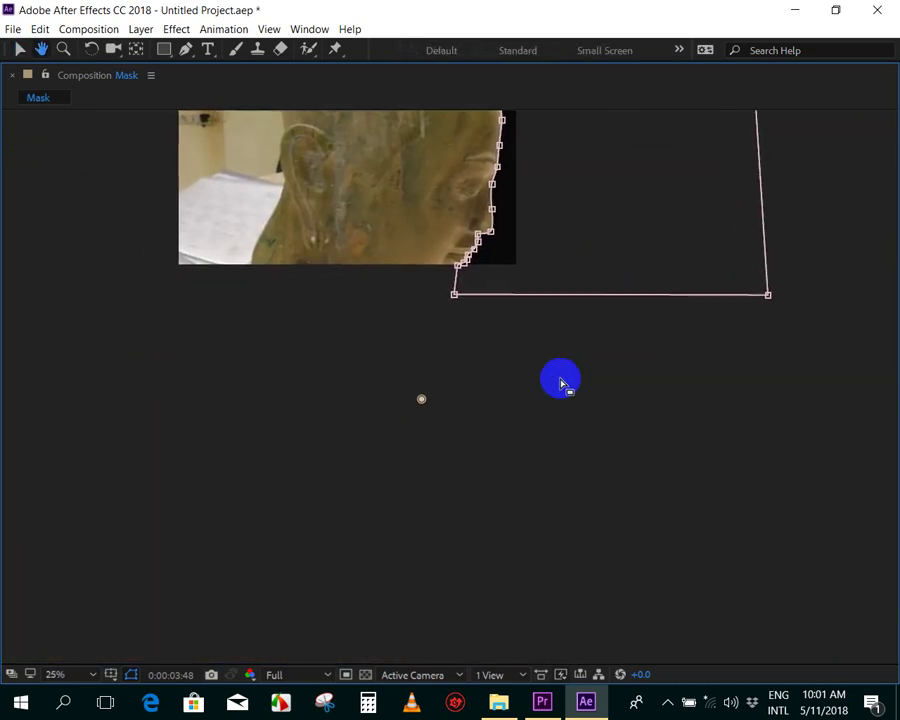
scroll(634, 414, up, 5)
scroll(352, 510, up, 2)
scroll(352, 510, down, 3)
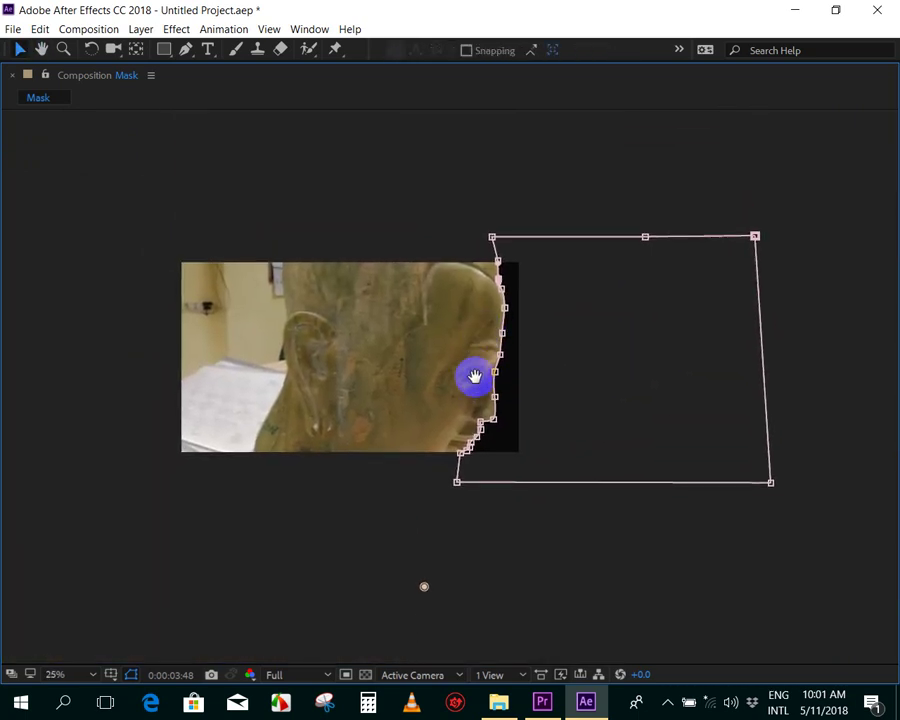
scroll(458, 457, down, 1)
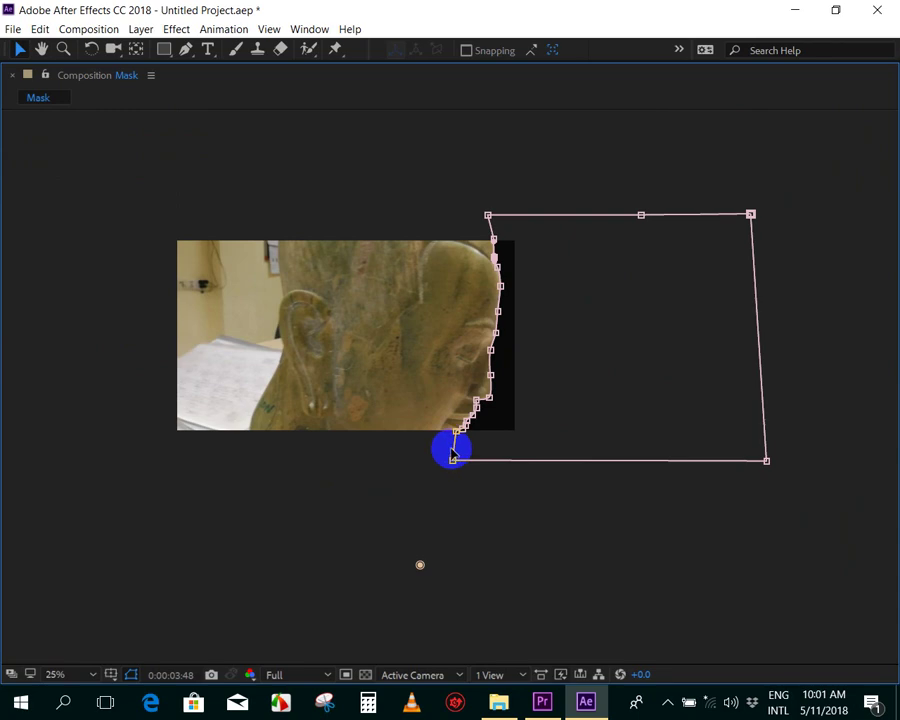
click(796, 10)
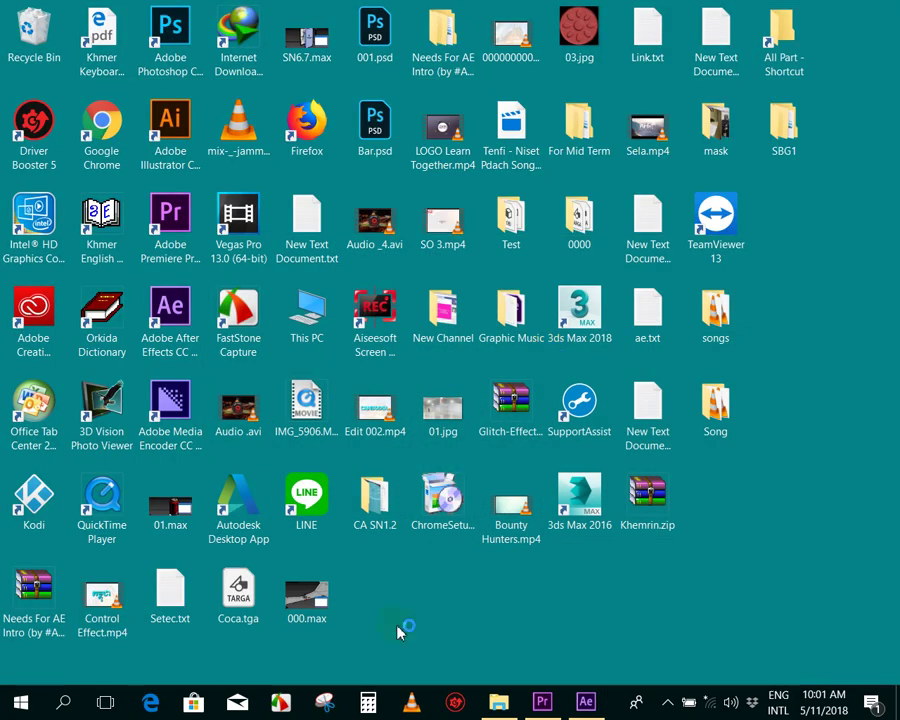